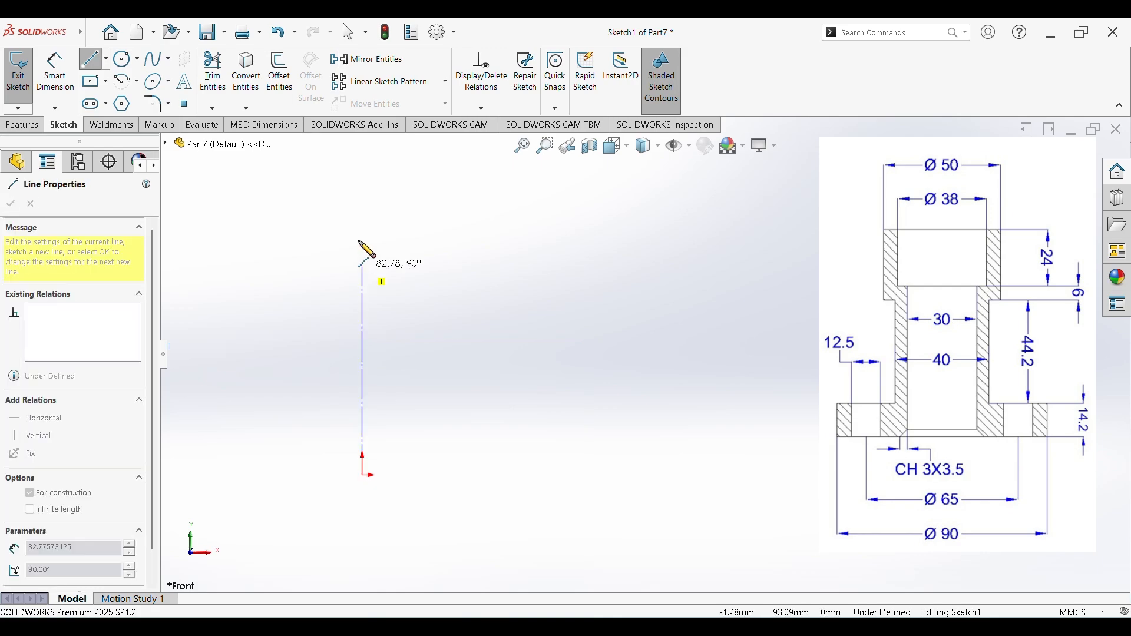
# Finish the vertical construction line upward from the origin, about 111 mm long, as the centerline
pyautogui.click(361, 196)
pyautogui.press('Escape')
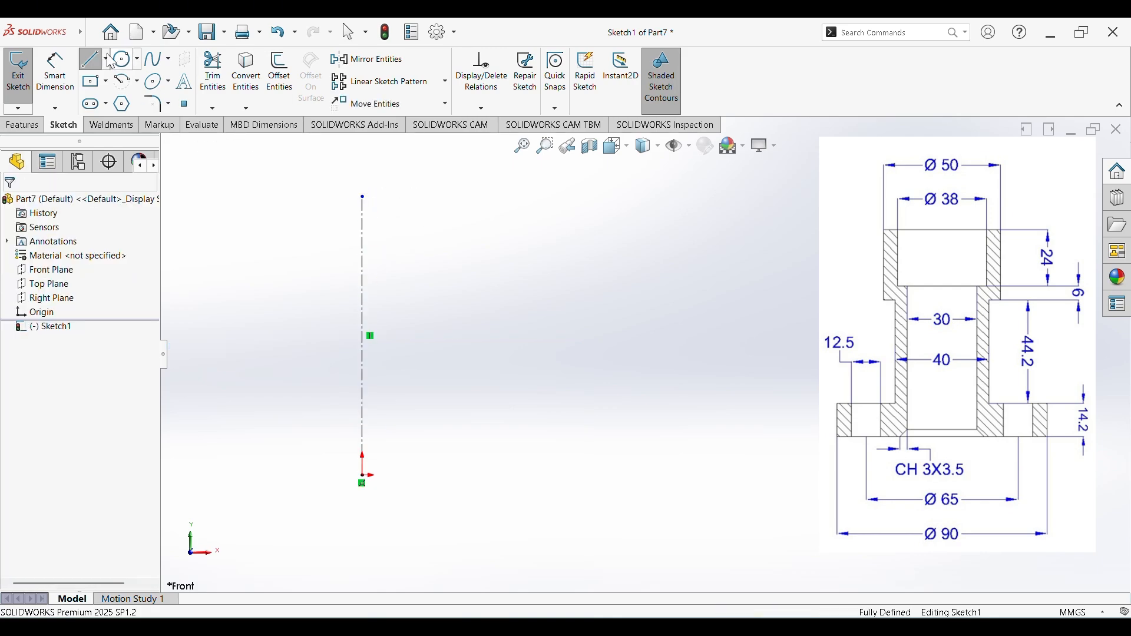
# Sketch the flange outline from a bottom edge about 35 mm long level with the origin, then continue up the outer wall
pyautogui.click(88, 60)
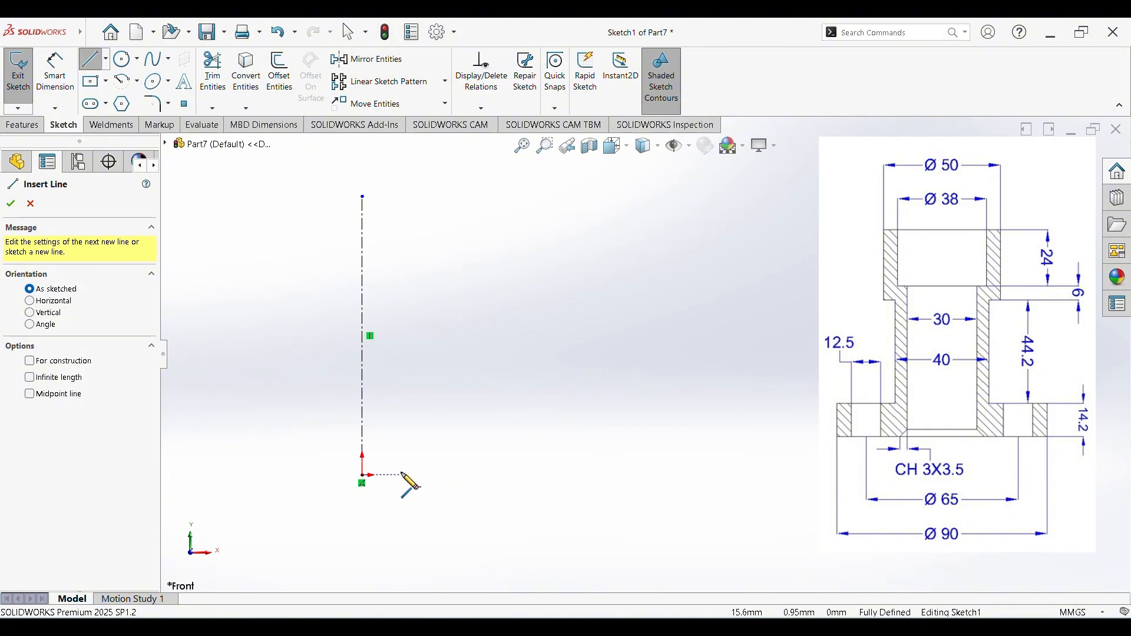
pyautogui.click(402, 475)
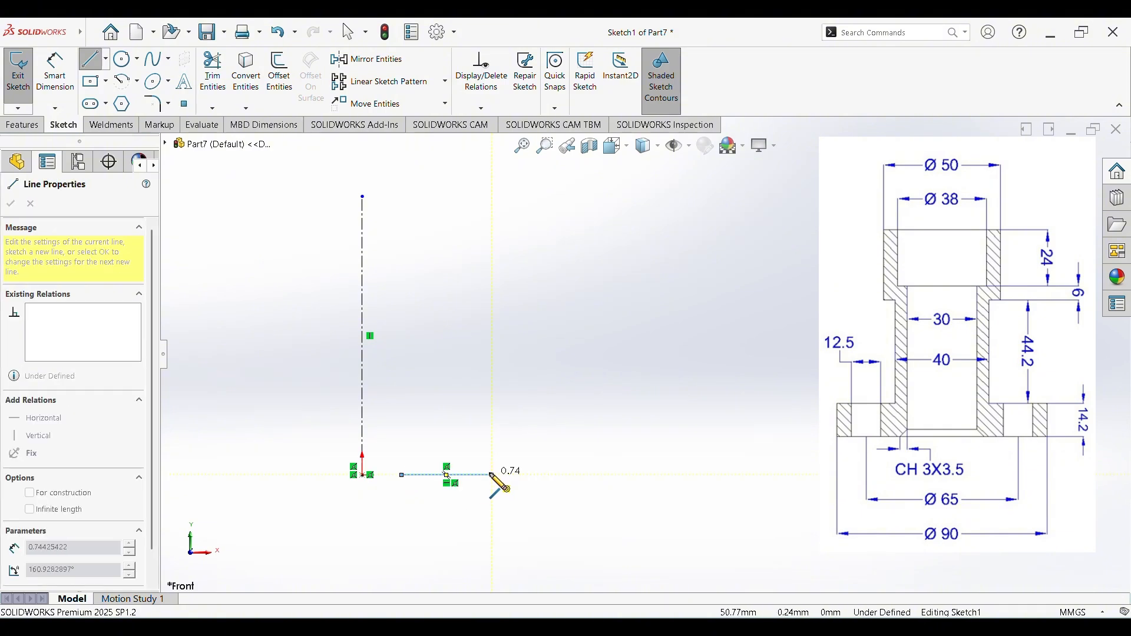
pyautogui.click(492, 474)
pyautogui.click(492, 443)
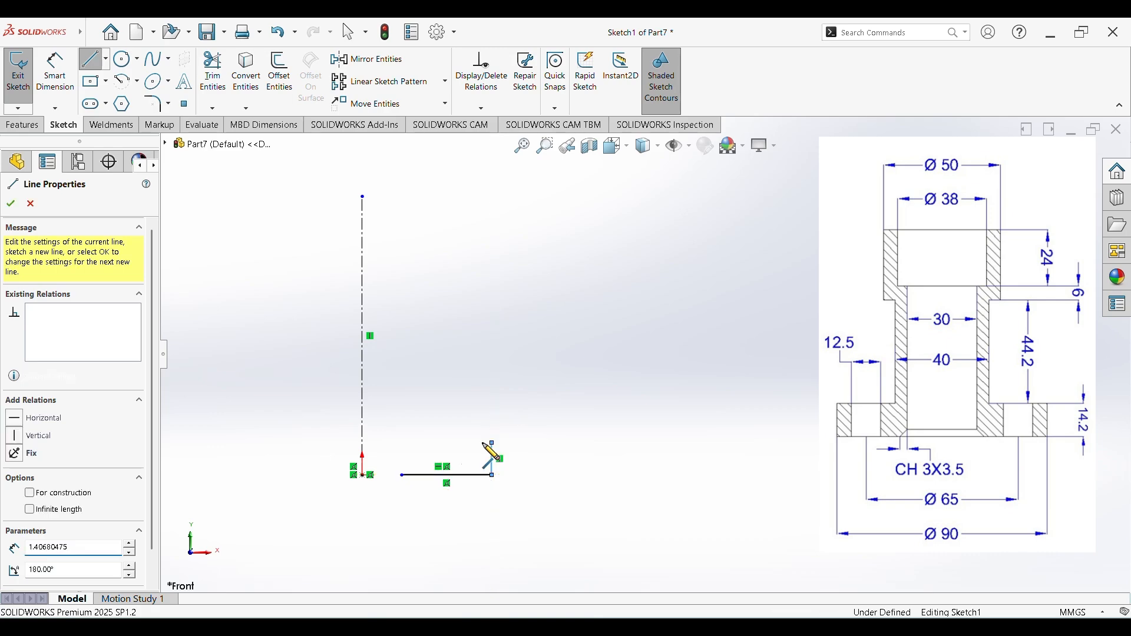
pyautogui.click(440, 442)
pyautogui.click(440, 324)
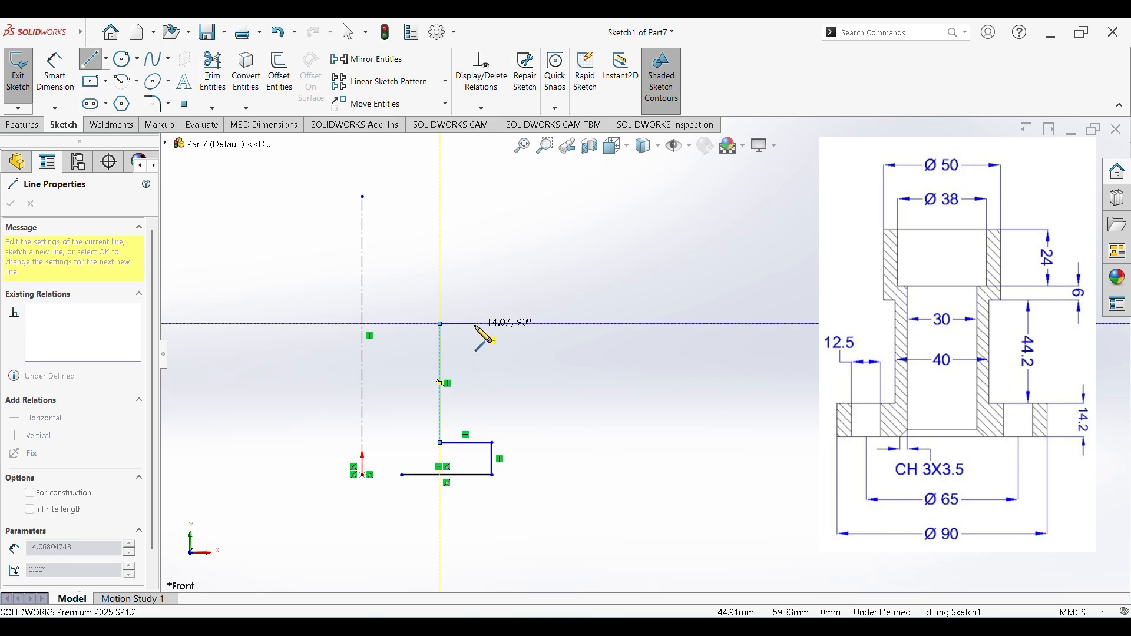
# Continue the profile with an outer collar about 14 mm wider and 33 mm tall, its inner step, and the bore wall down to the base line
pyautogui.click(475, 324)
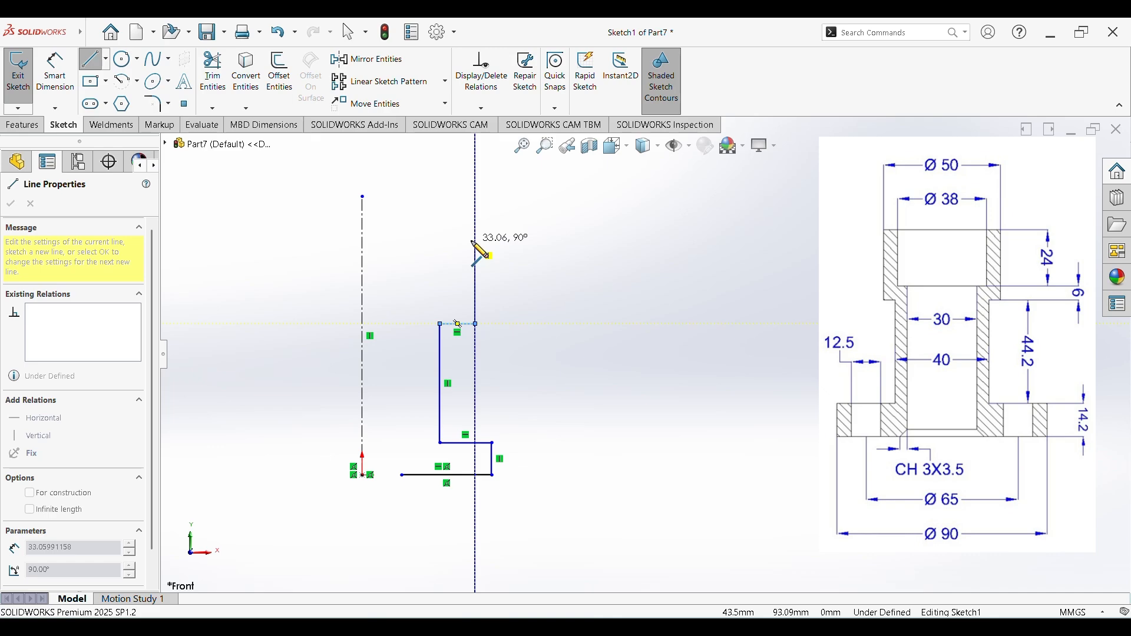
pyautogui.click(475, 241)
pyautogui.click(451, 242)
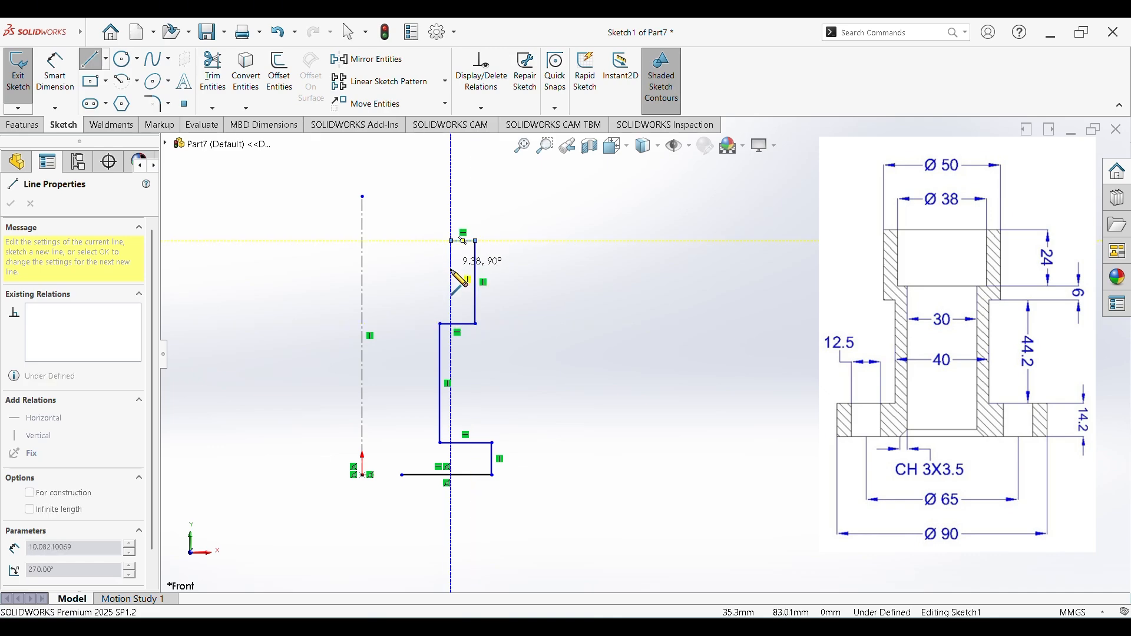
pyautogui.click(451, 302)
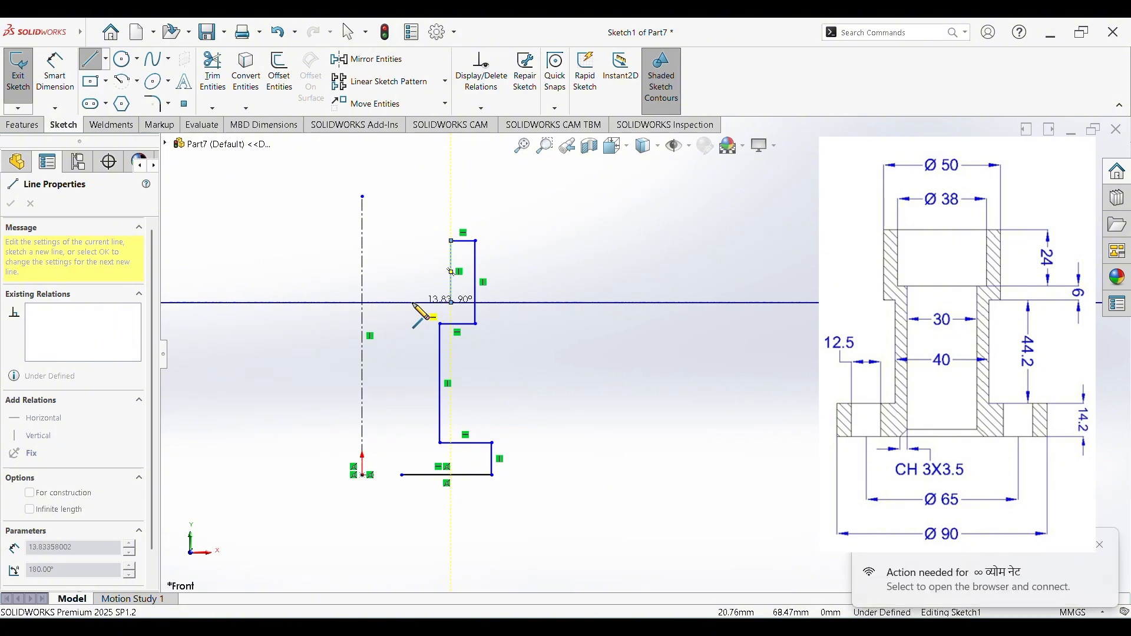
pyautogui.click(407, 303)
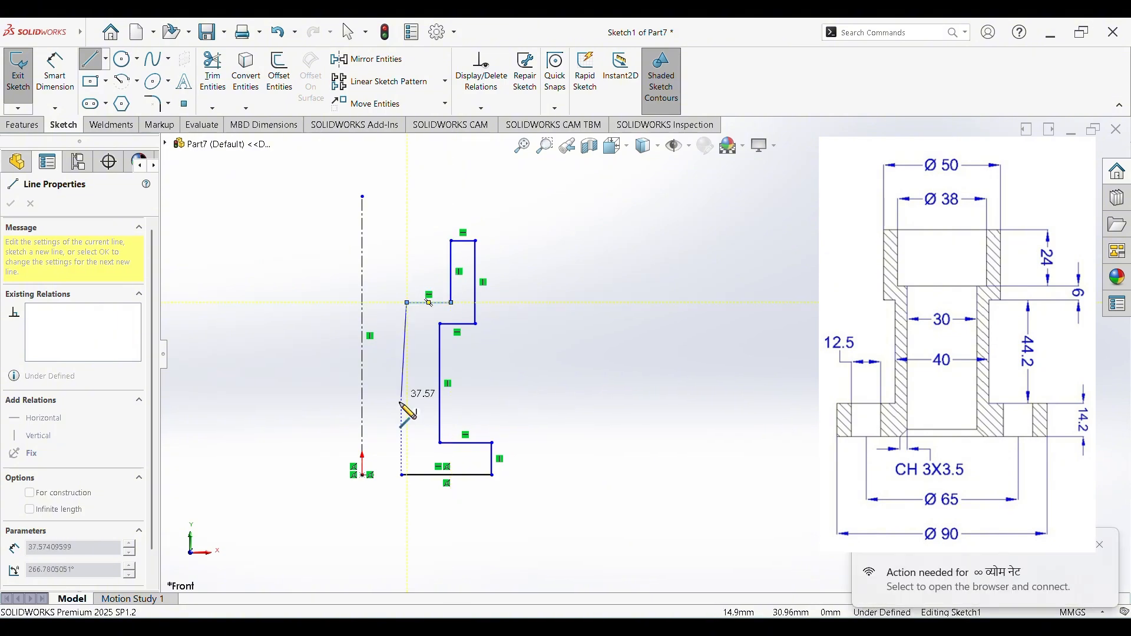
pyautogui.click(406, 475)
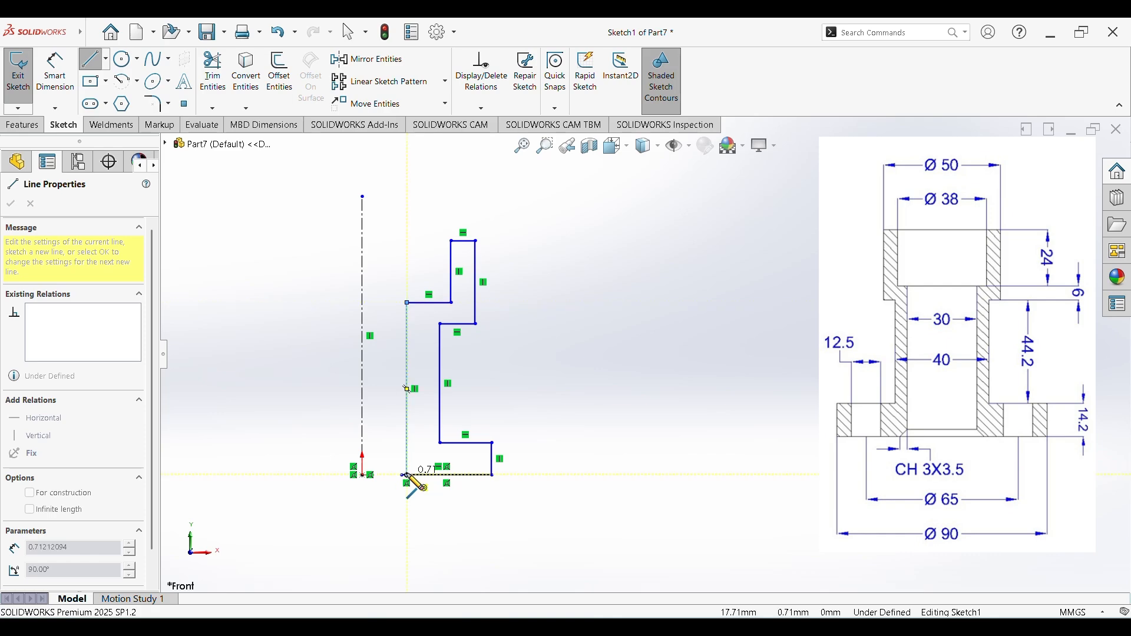
pyautogui.press('Escape')
# Merge the base line's loose inner endpoint with the bore wall's lower endpoint to close the profile
pyautogui.scroll(-2, 437, 472)
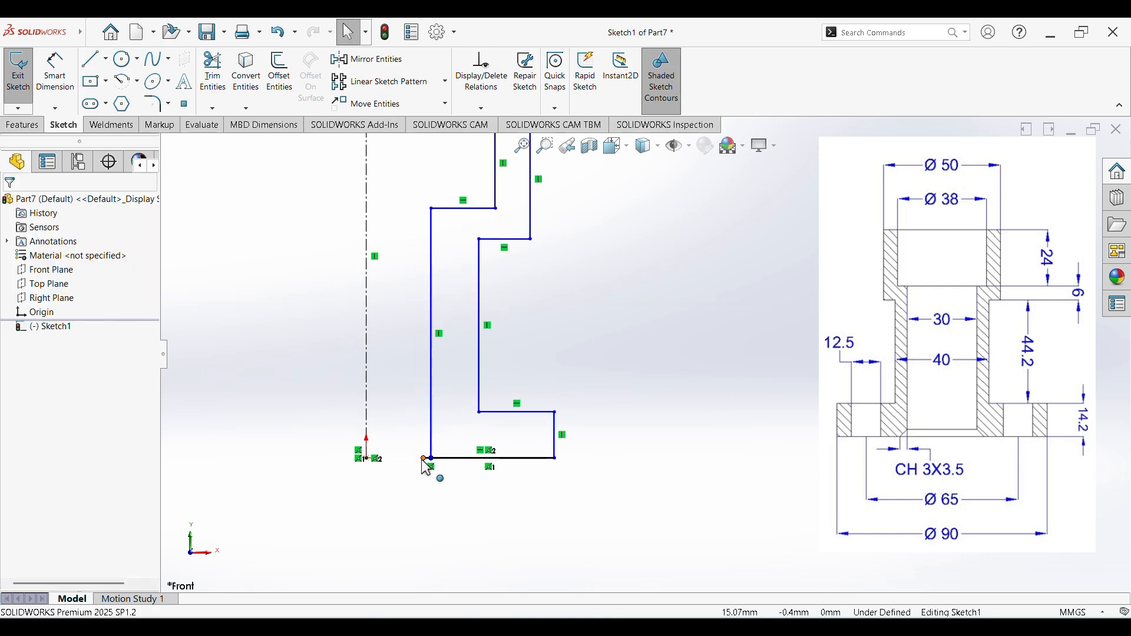
pyautogui.click(434, 459)
pyautogui.moveTo(437, 458); pyautogui.dragTo(432, 458)
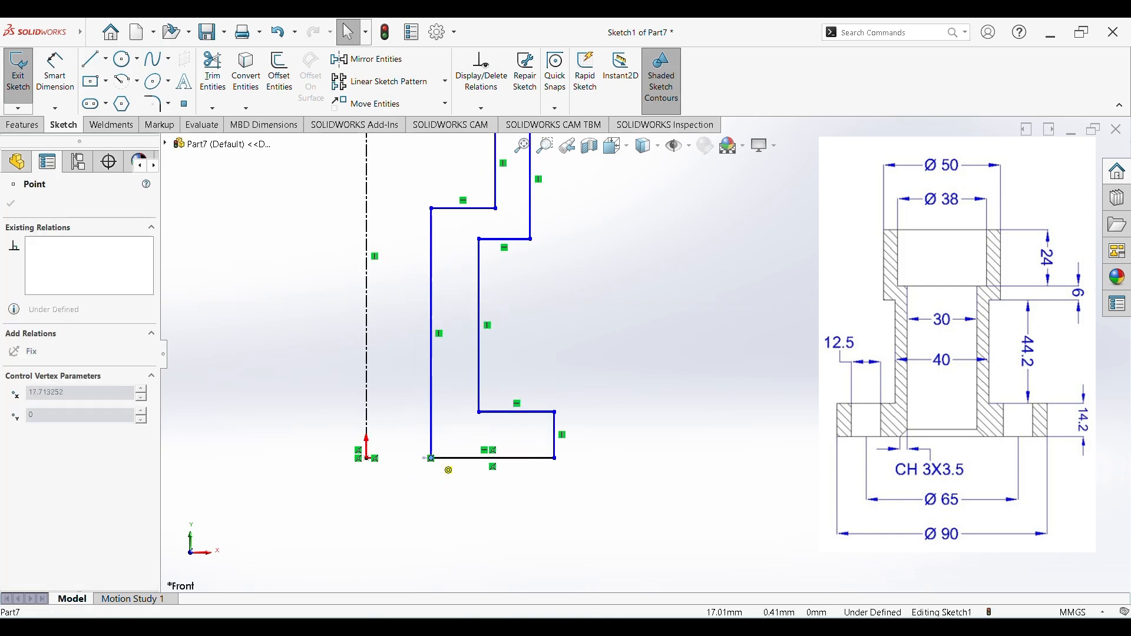
pyautogui.press('Escape')
pyautogui.scroll(2, 612, 301)
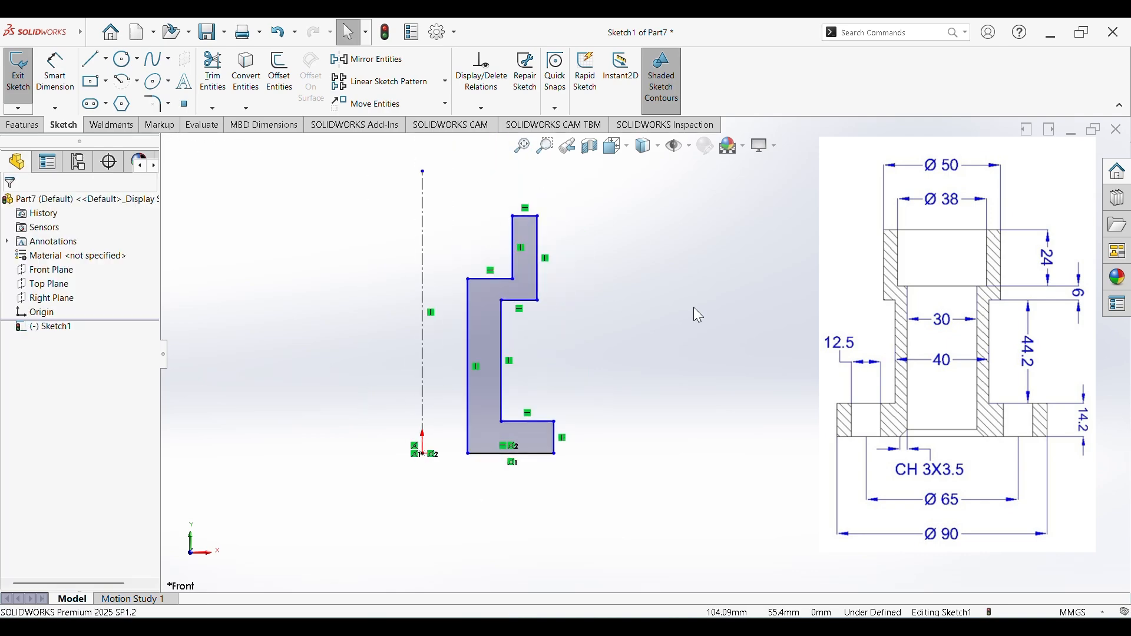
# Dimension the bore wall 15 mm from the vertical centerline
pyautogui.scroll(-2, 621, 248)
pyautogui.scroll(-1, 609, 259)
pyautogui.scroll(1, 609, 259)
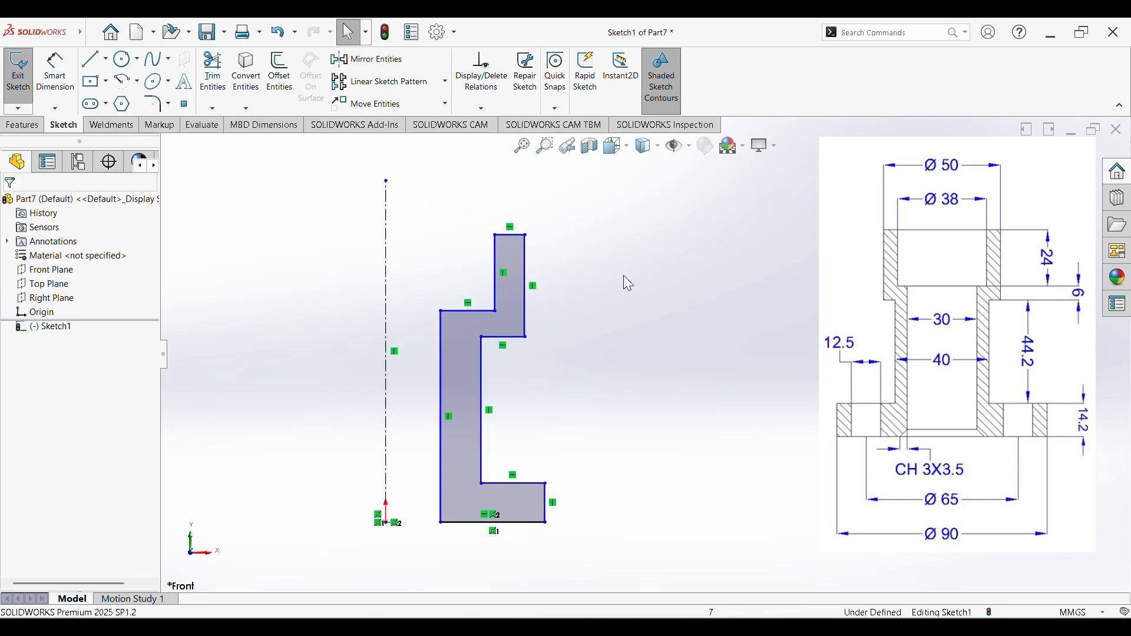
pyautogui.press('d')
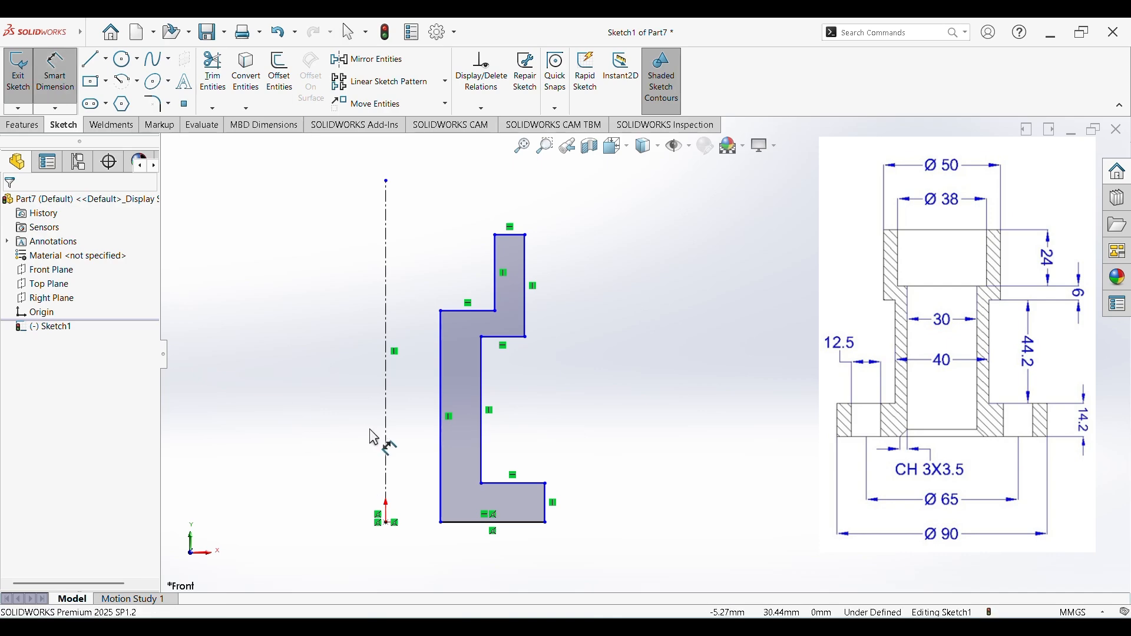
pyautogui.click(387, 405)
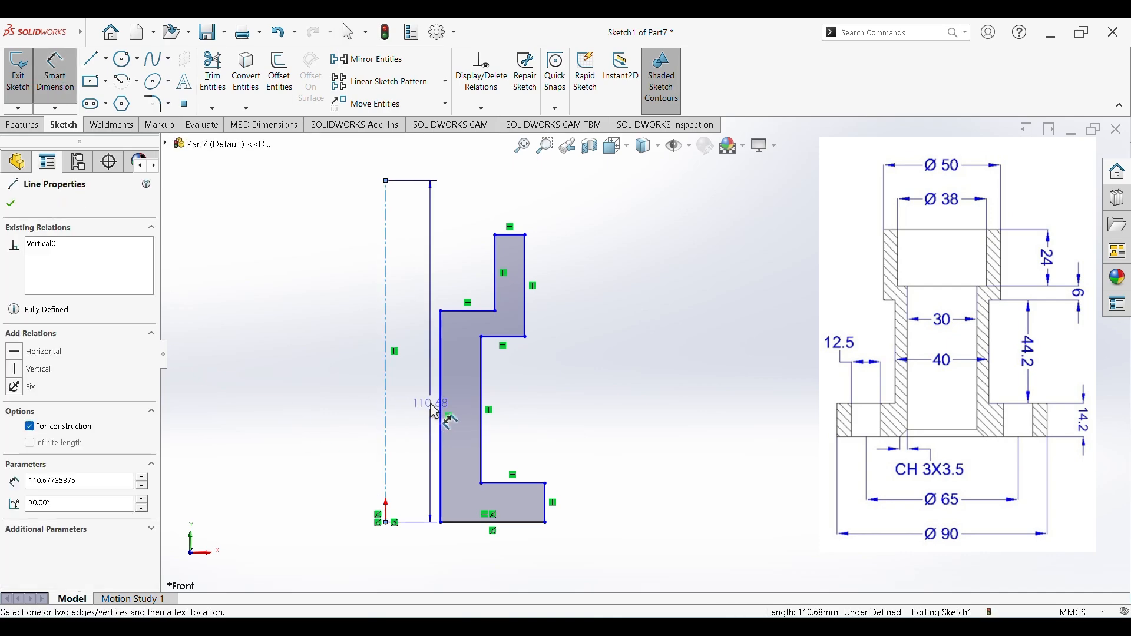
pyautogui.click(440, 399)
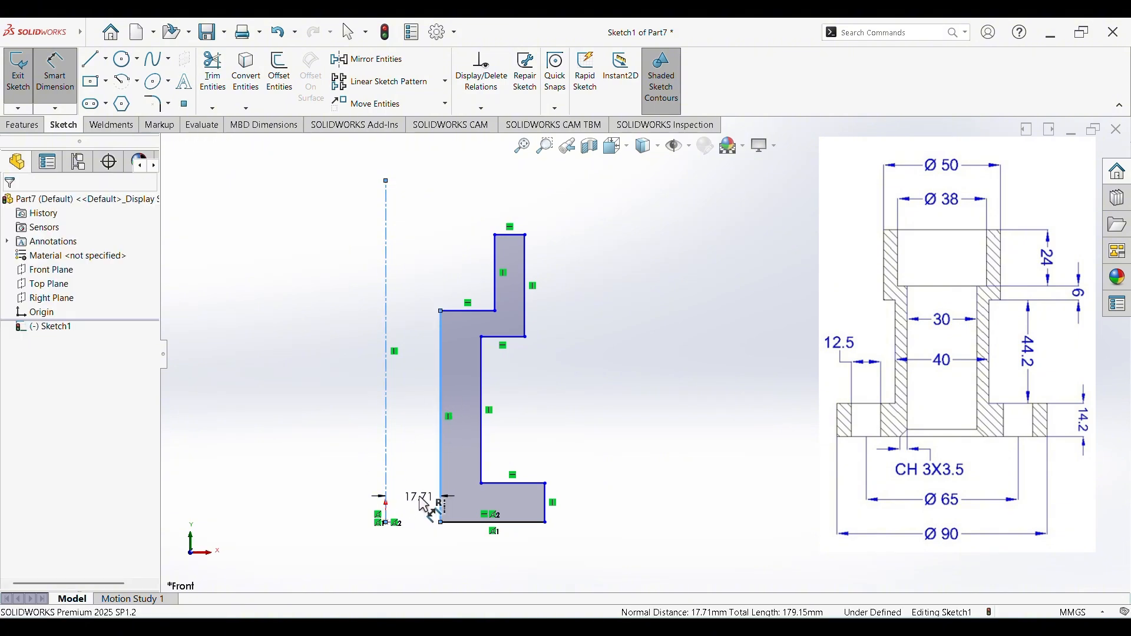
pyautogui.click(421, 496)
pyautogui.write('15')
pyautogui.press('Return')
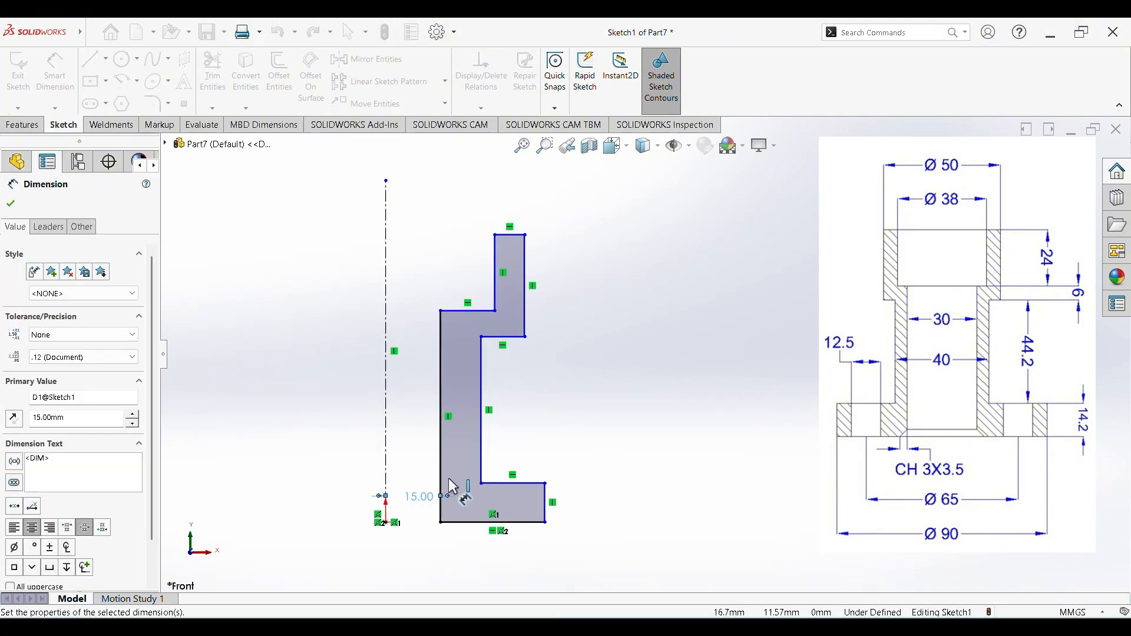
# Dimension the body's outer wall 20 mm from the vertical centerline
pyautogui.click(482, 386)
pyautogui.click(386, 390)
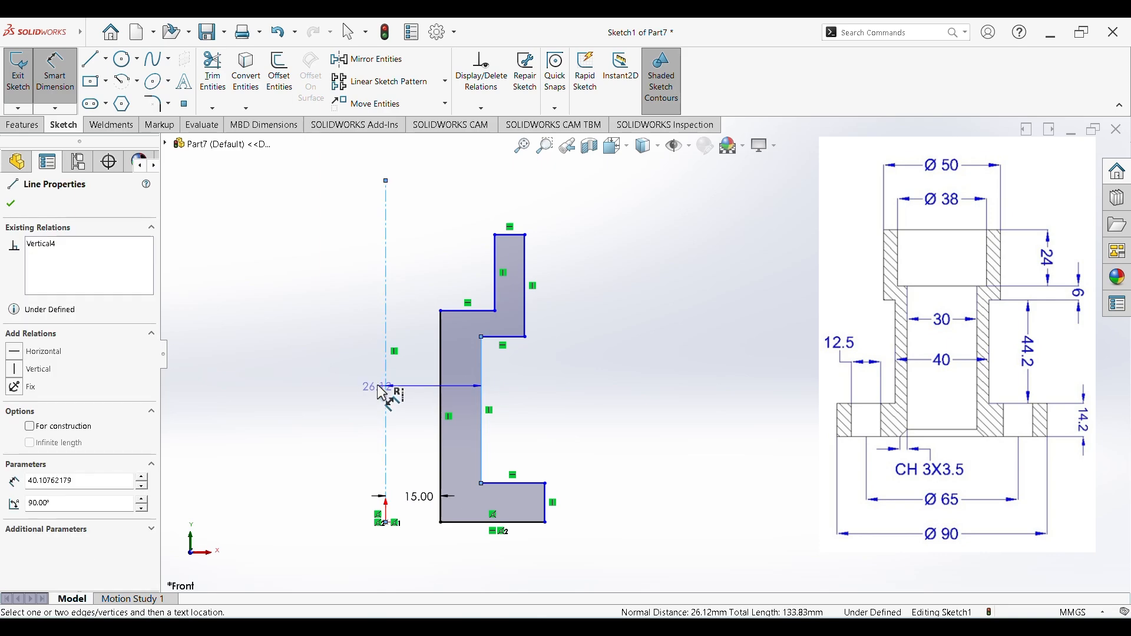
pyautogui.click(442, 552)
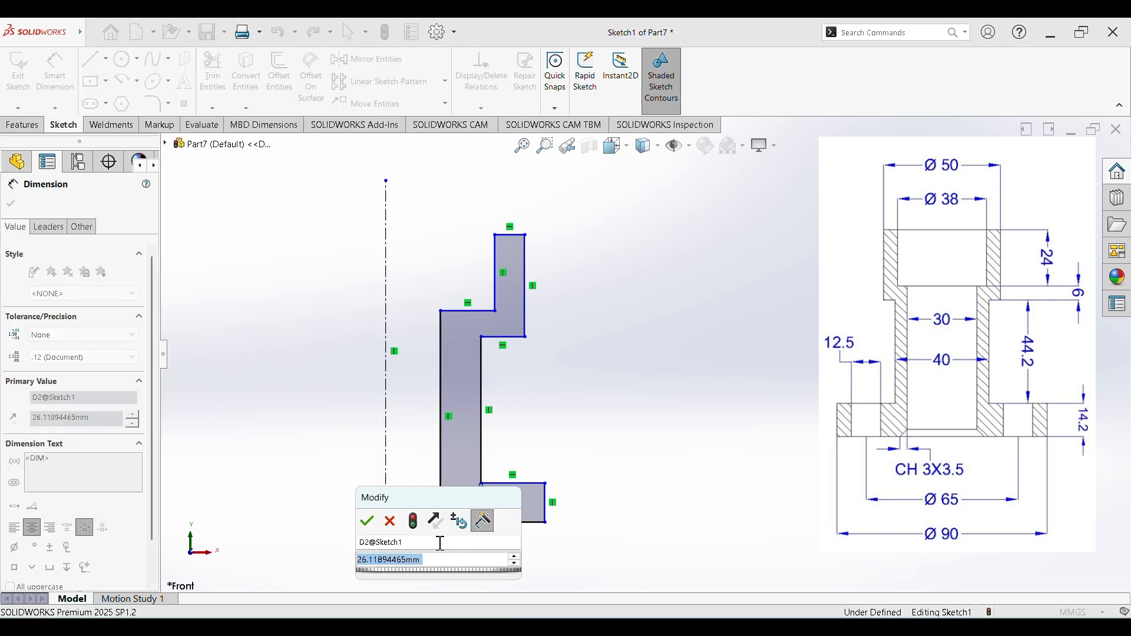
pyautogui.press('Escape')
pyautogui.write('20')
pyautogui.press('Return')
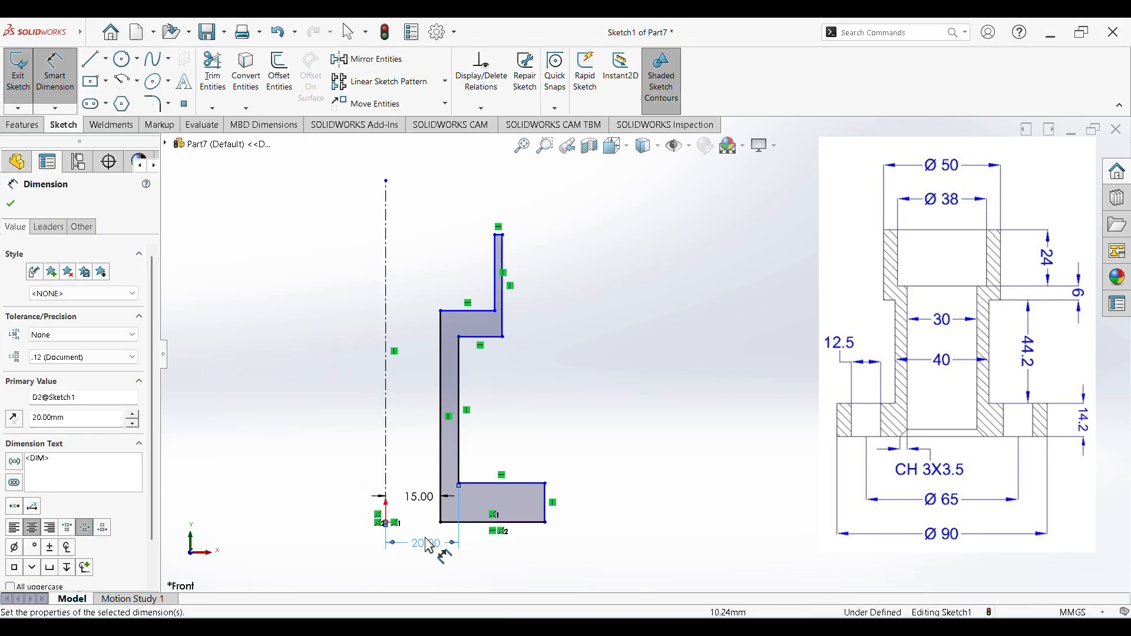
# Dimension the flange's outer edge 45 mm from the vertical centerline
pyautogui.click(387, 457)
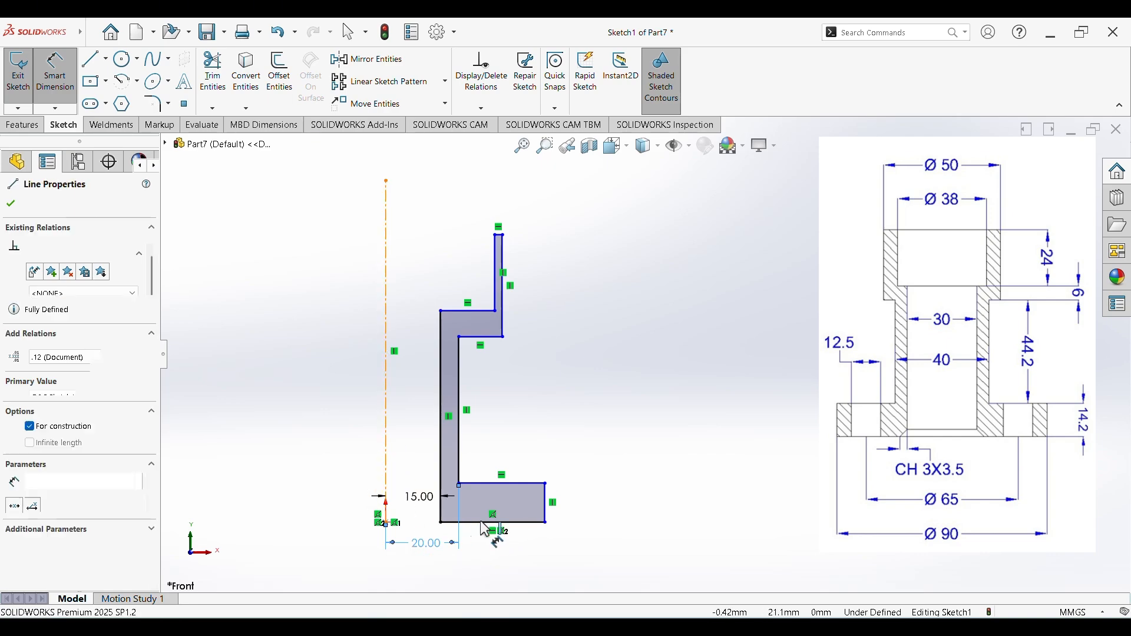
pyautogui.click(545, 500)
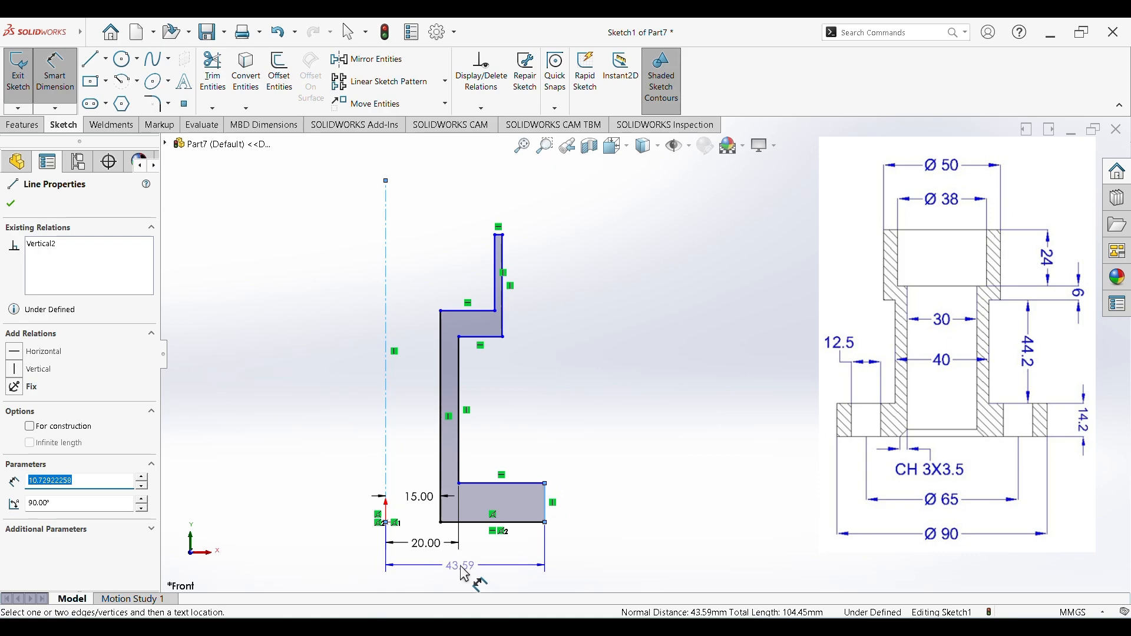
pyautogui.click(464, 574)
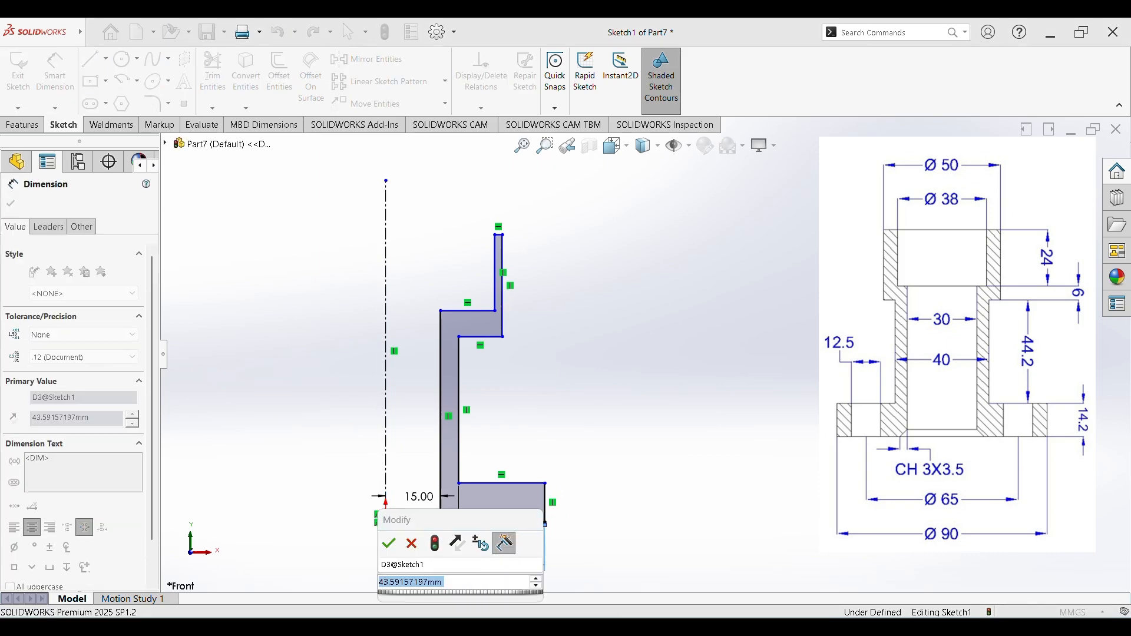
pyautogui.write('45')
pyautogui.press('Return')
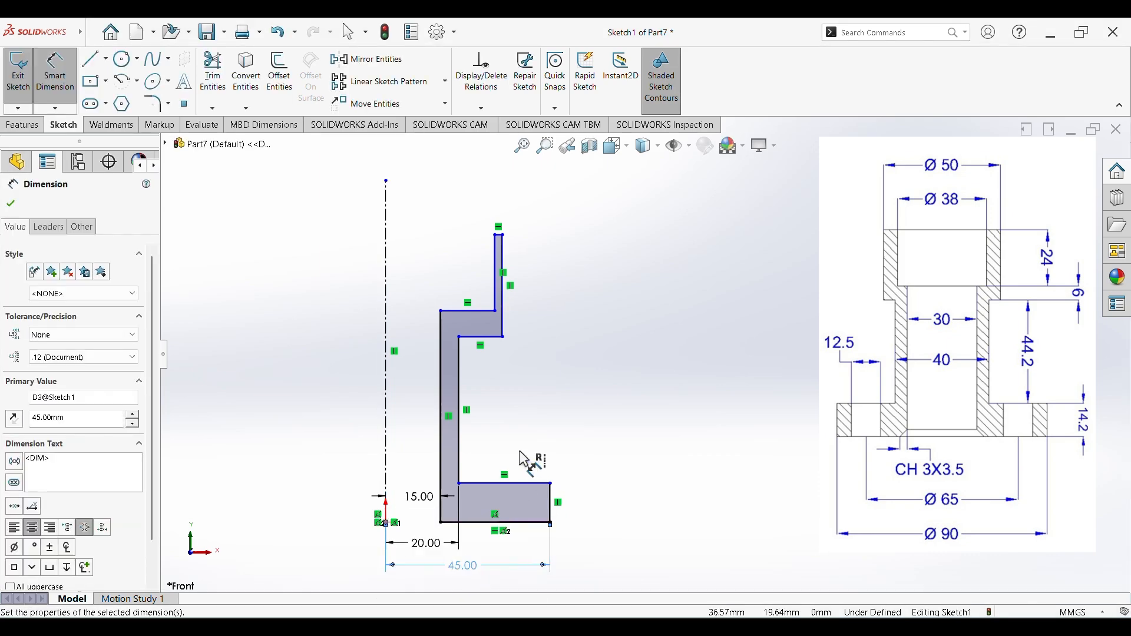
# Dimension the upper collar's inner wall 19 mm from the vertical centerline
pyautogui.click(386, 250)
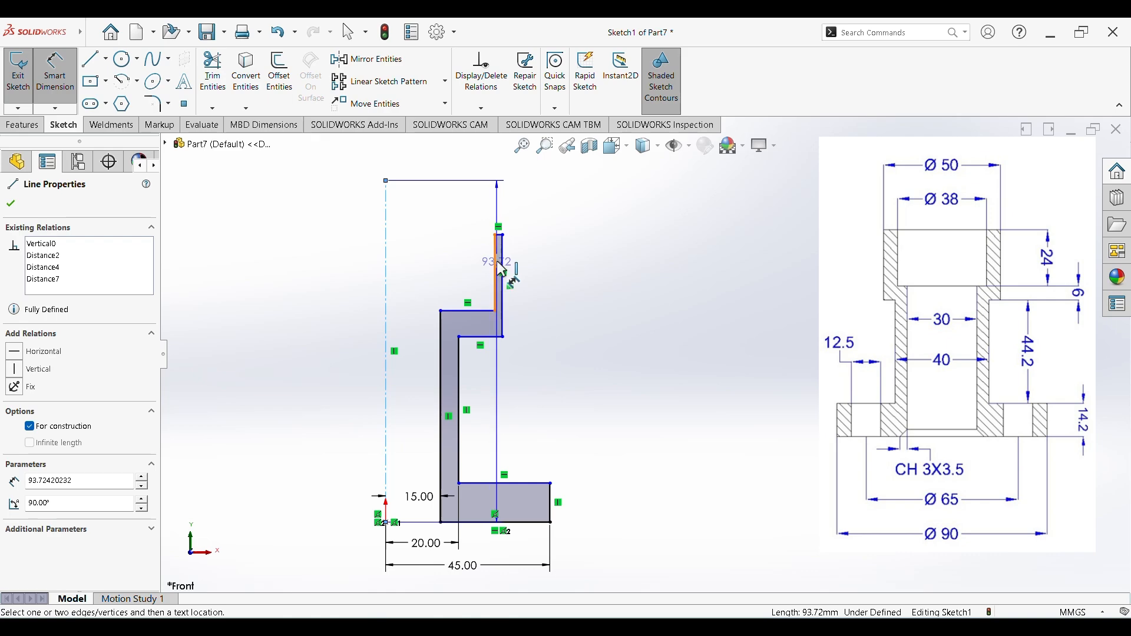
pyautogui.click(498, 259)
pyautogui.click(452, 271)
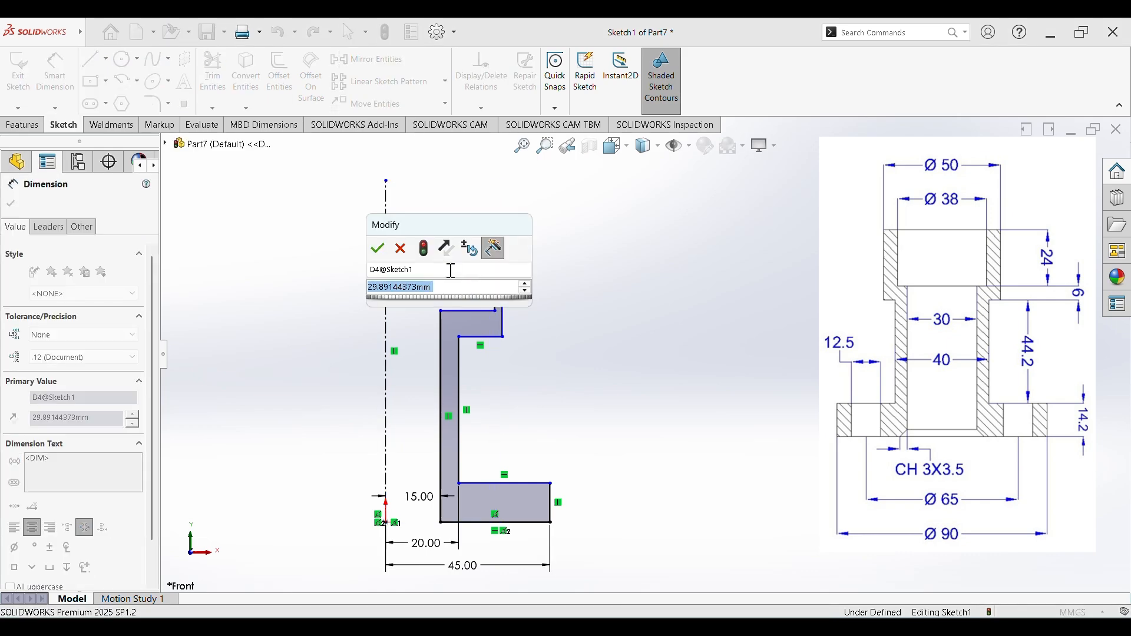
pyautogui.write('1')
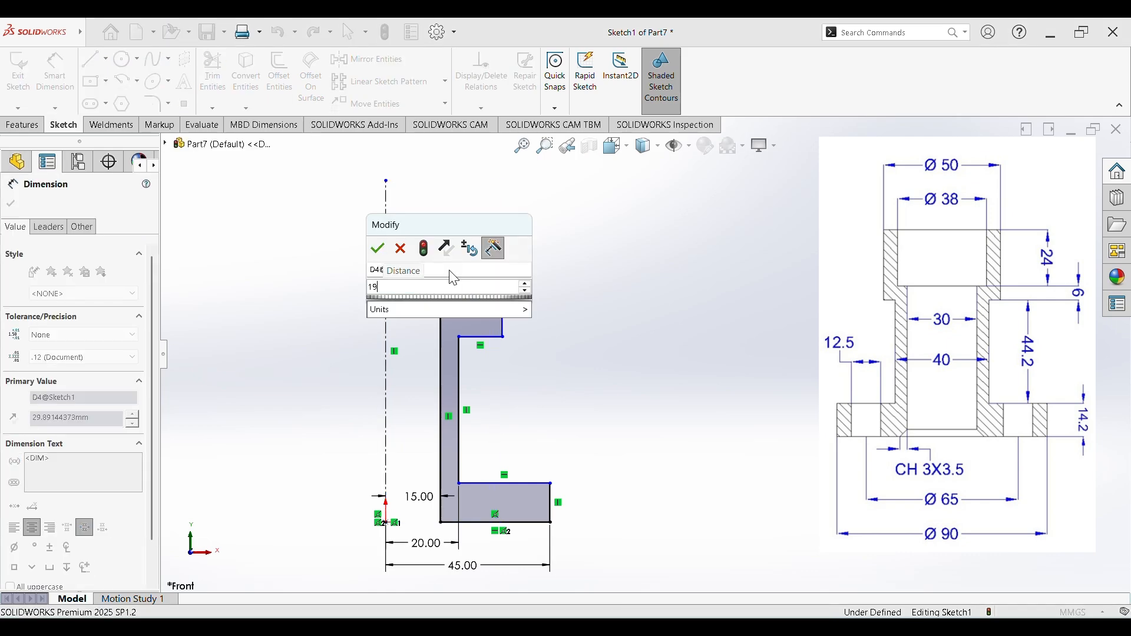
pyautogui.write('9')
pyautogui.press('Return')
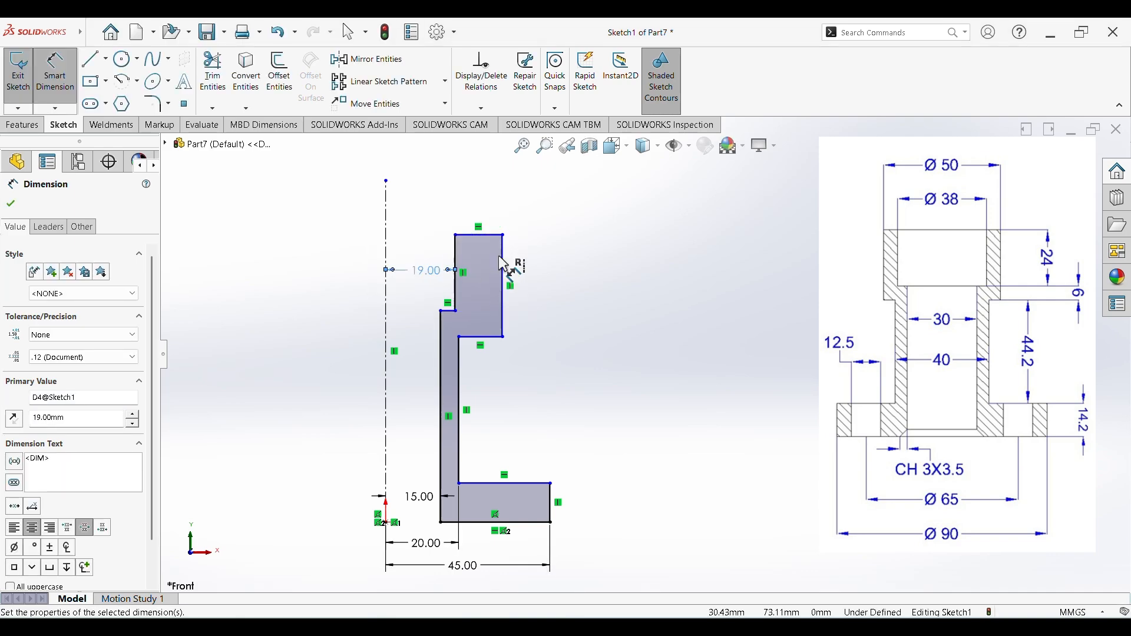
# Dimension the upper collar's outer wall 25 mm from the vertical centerline
pyautogui.click(503, 259)
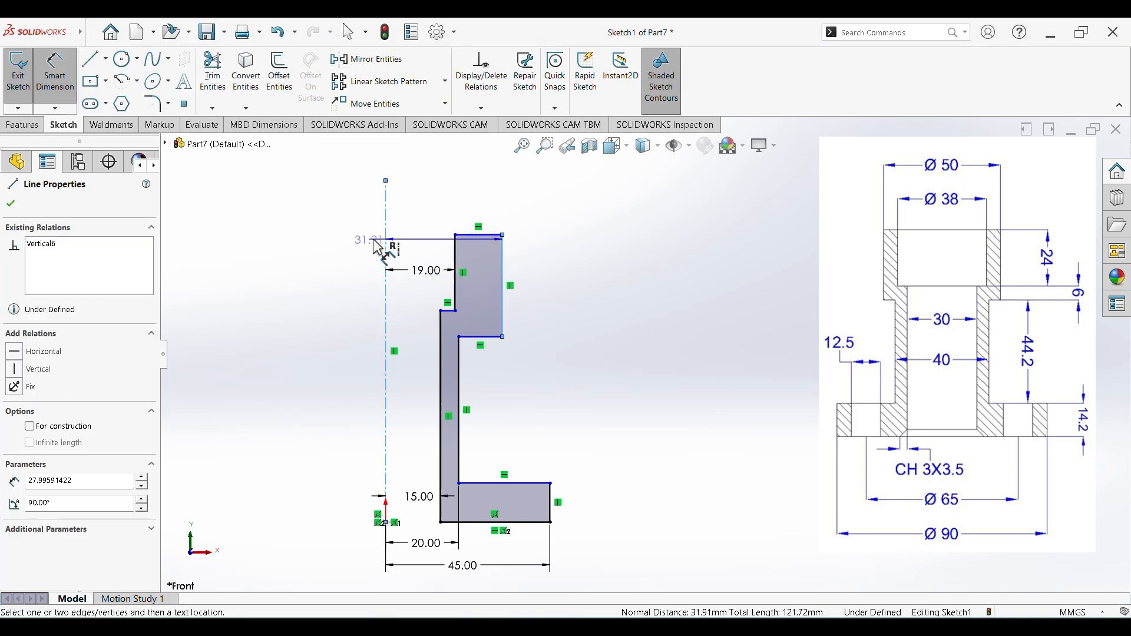
pyautogui.click(422, 251)
pyautogui.write('25')
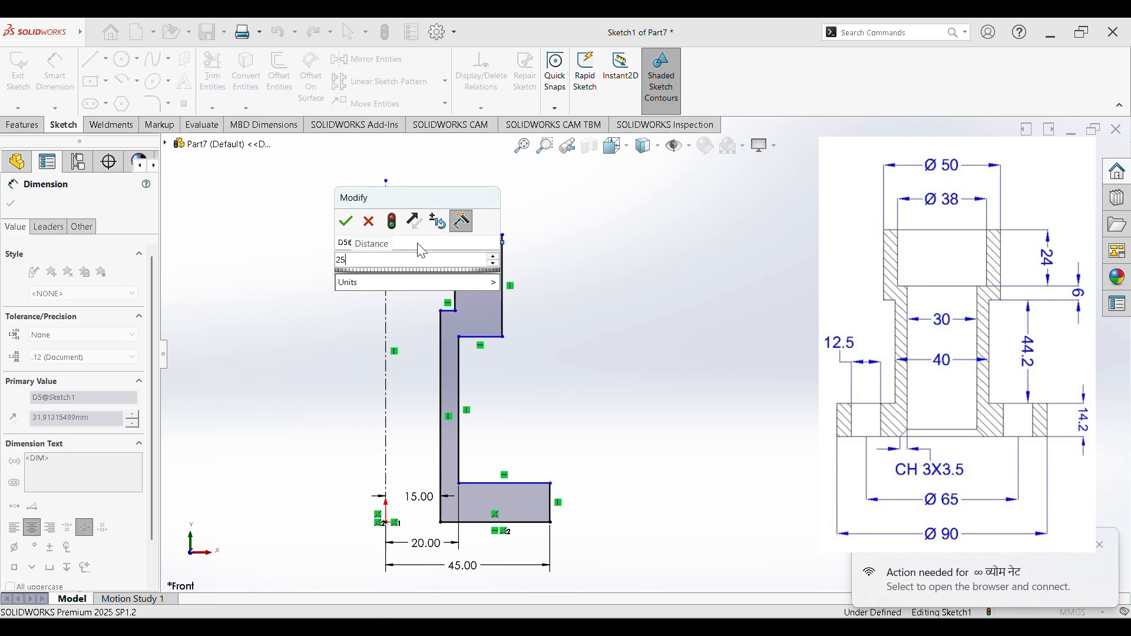
pyautogui.press('Return')
# Dimension the flange's outer edge with a height of 14.2 mm
pyautogui.scroll(-2, 481, 329)
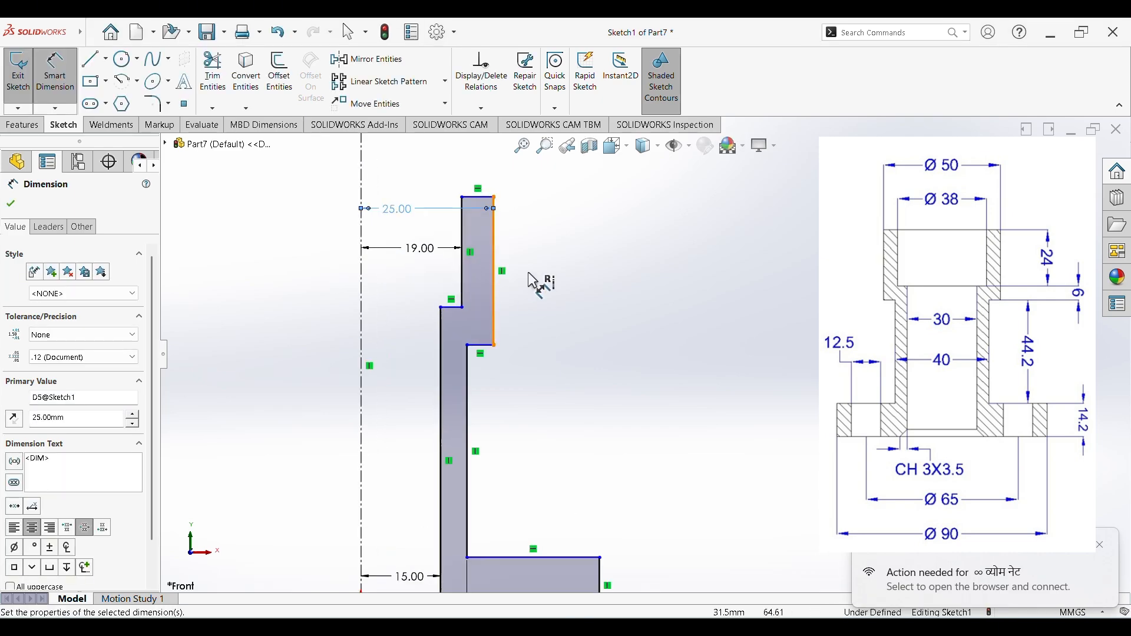
pyautogui.scroll(2, 636, 444)
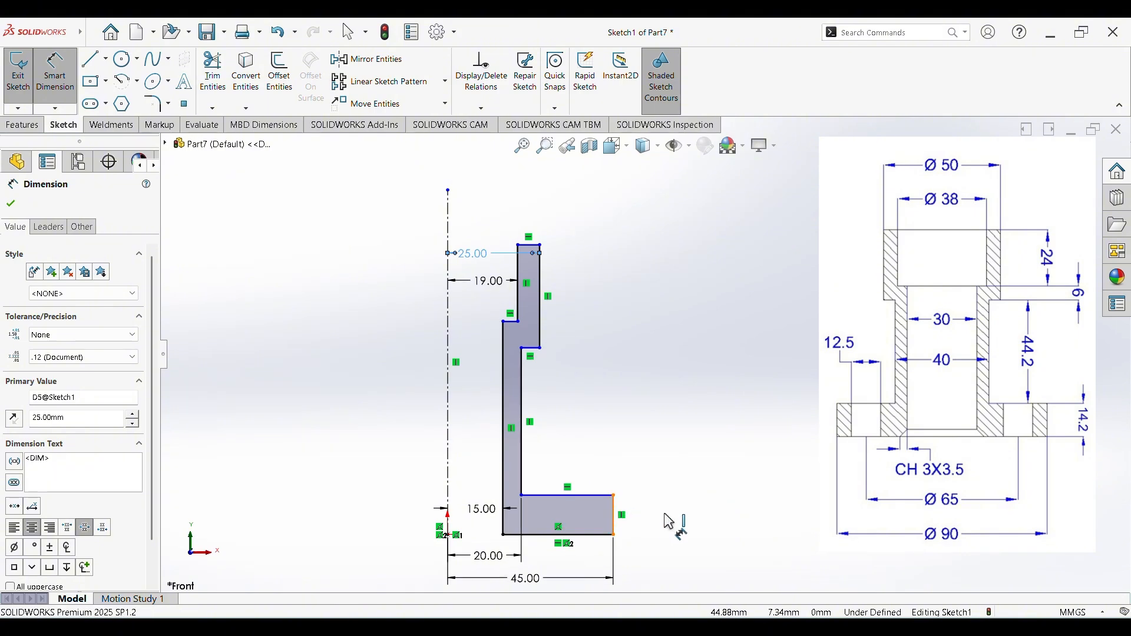
pyautogui.click(615, 516)
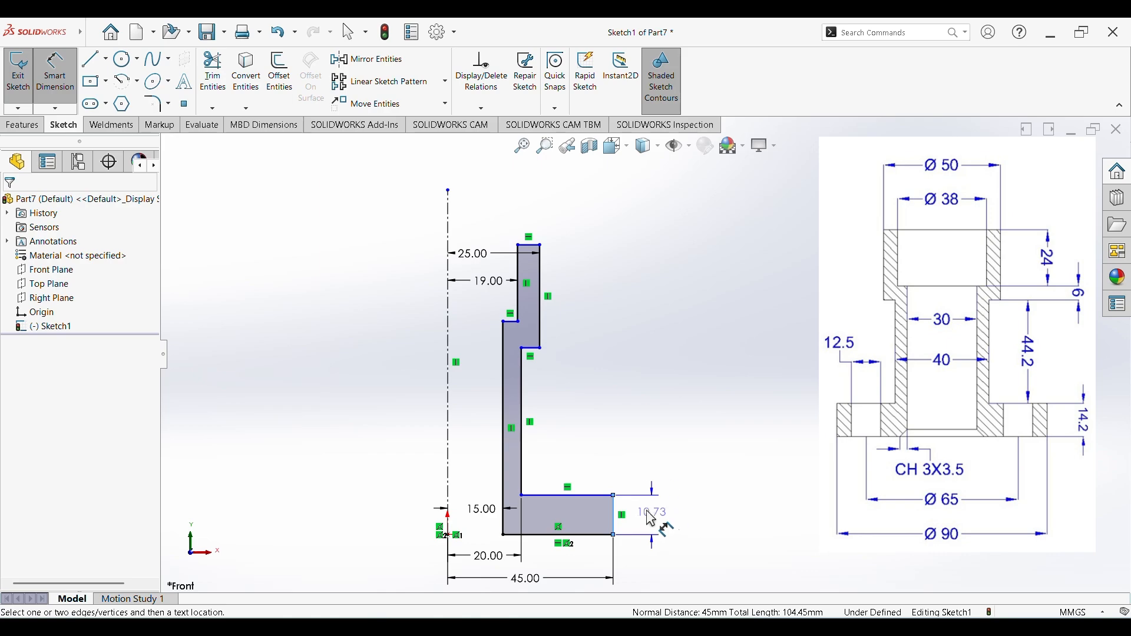
pyautogui.click(647, 514)
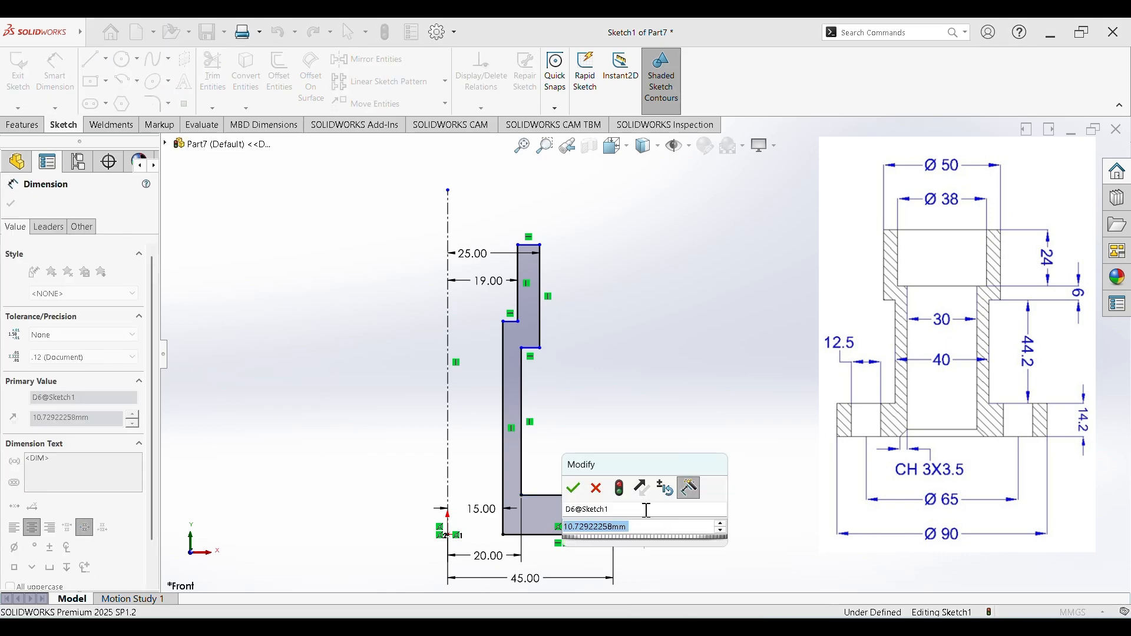
pyautogui.write('14.2')
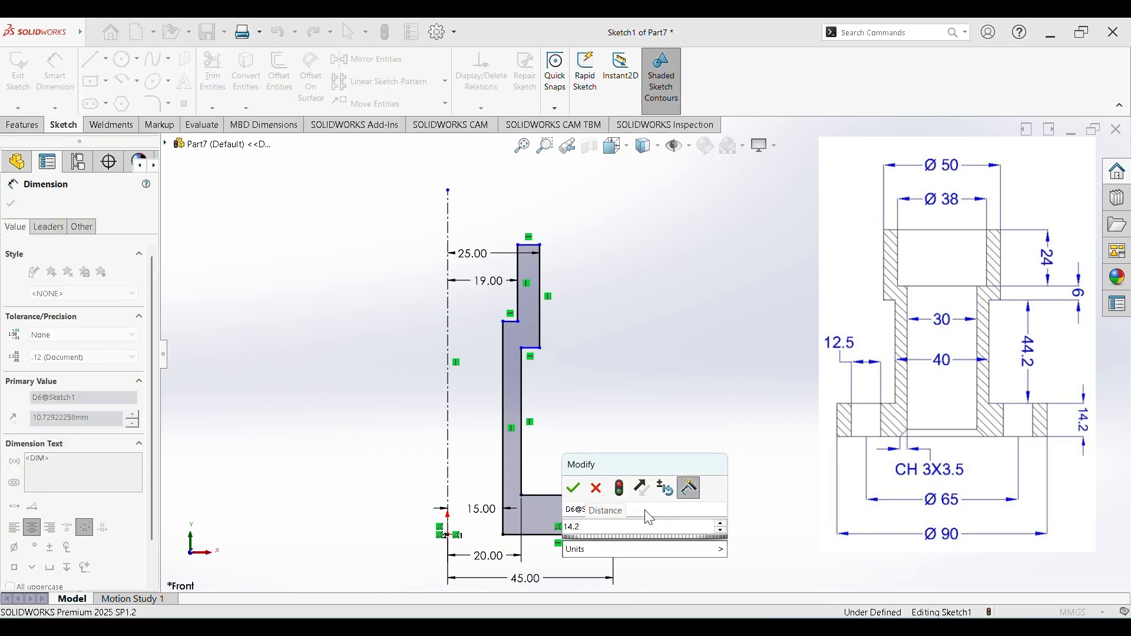
pyautogui.press('Return')
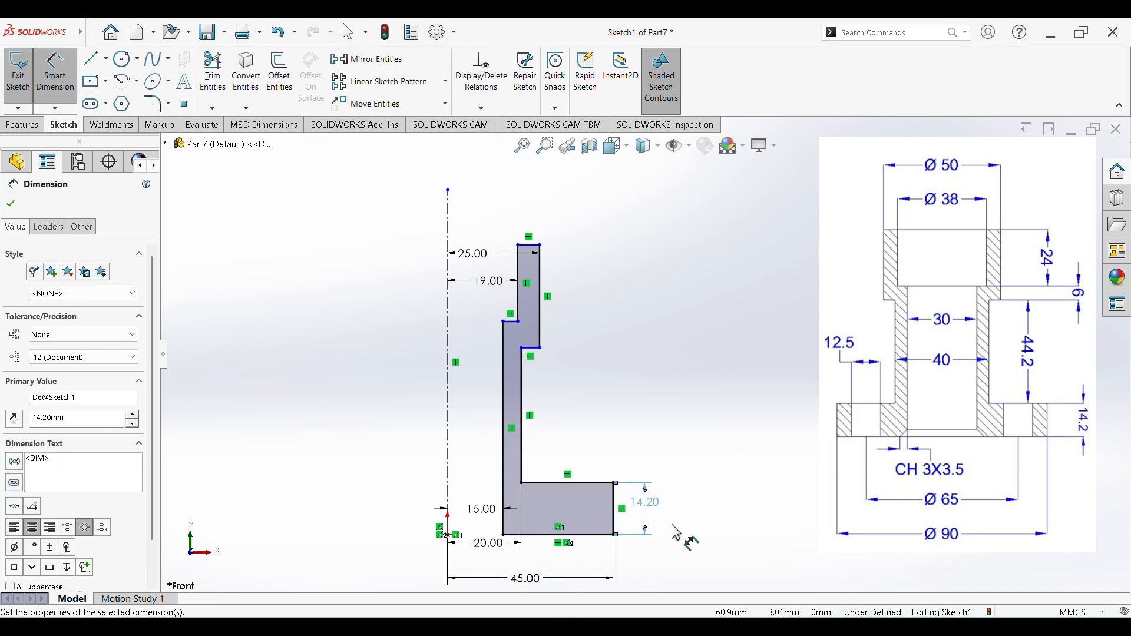
# Dimension the body's outer wall between the flange and the upper collar as 44.2 mm long
pyautogui.click(522, 391)
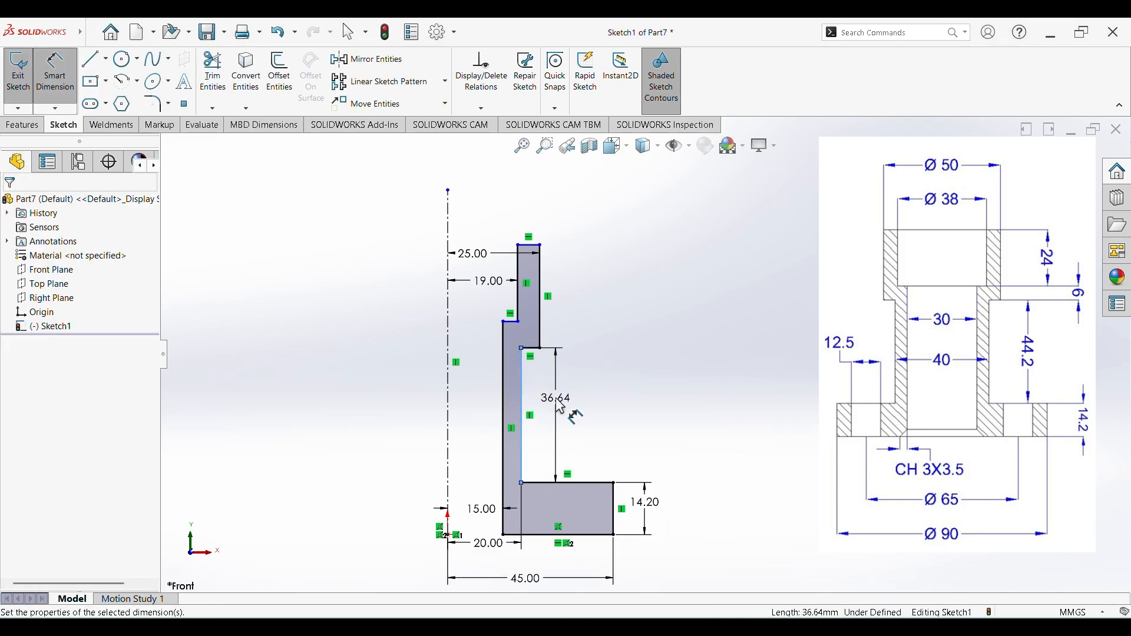
pyautogui.click(558, 403)
pyautogui.write('44.2')
pyautogui.press('Return')
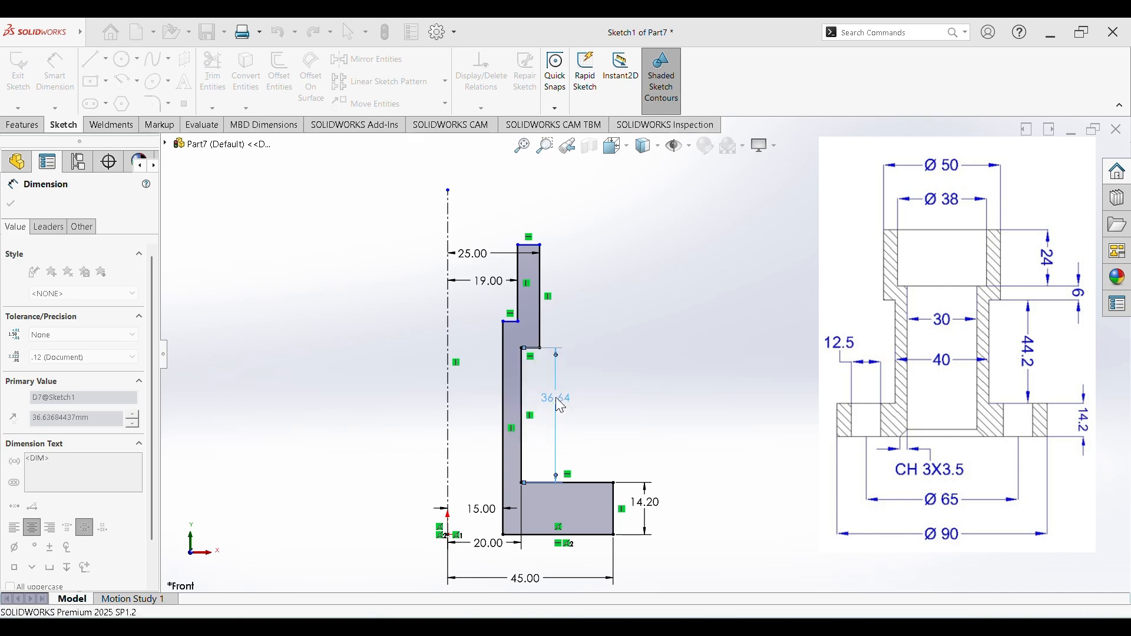
# Dimension the upper collar's outer wall with a height of 24 mm
pyautogui.scroll(-2, 580, 315)
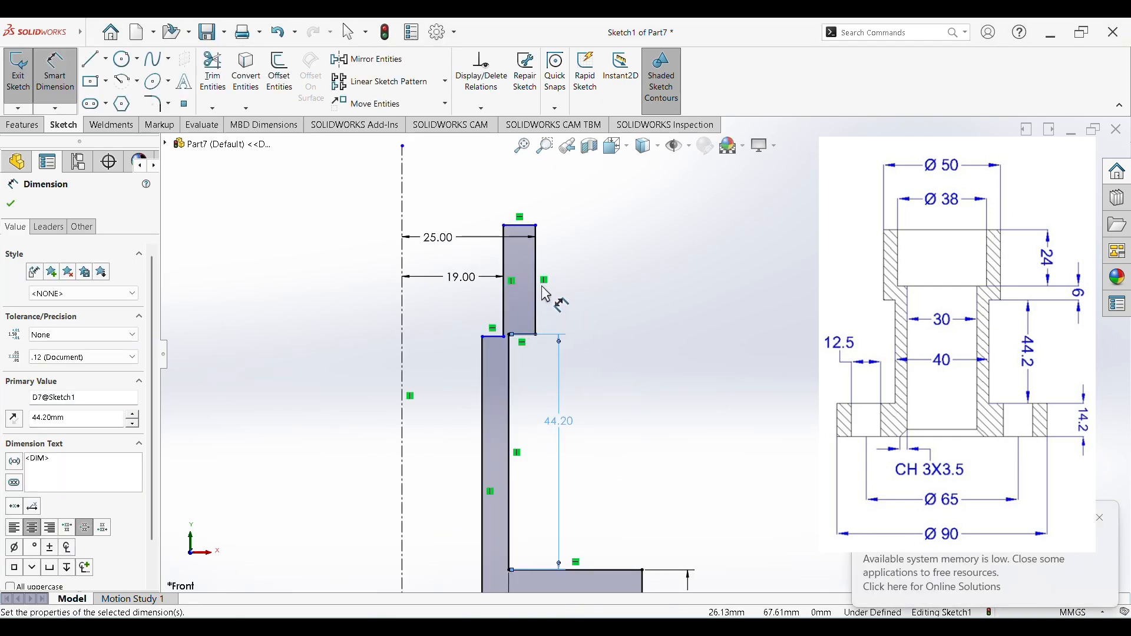
pyautogui.scroll(-2, 508, 350)
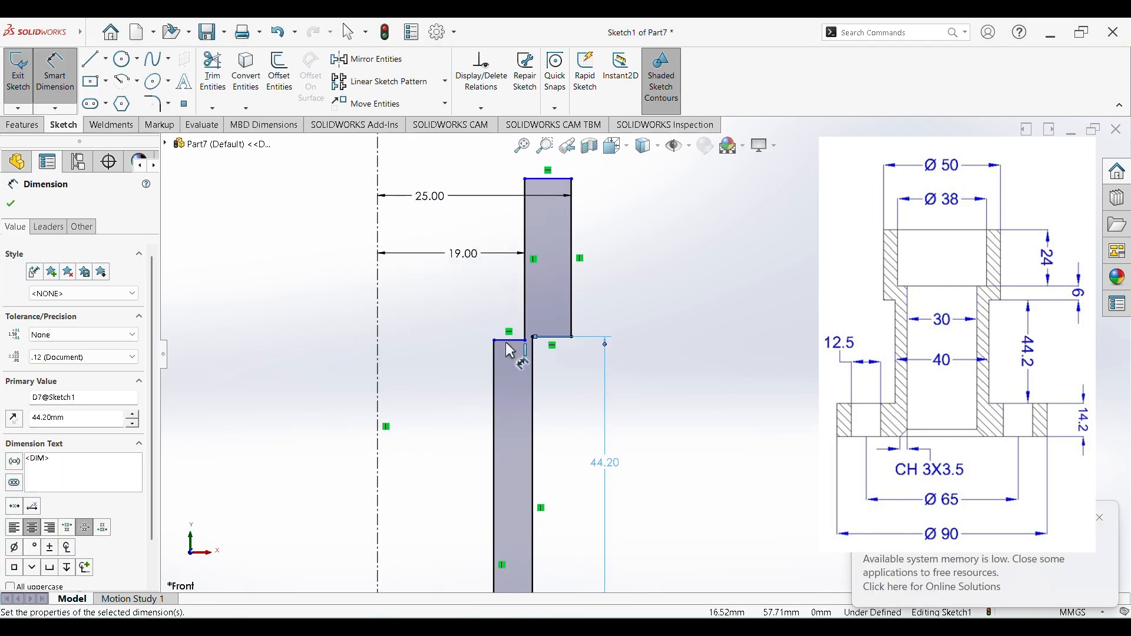
pyautogui.click(571, 237)
pyautogui.scroll(5, 645, 354)
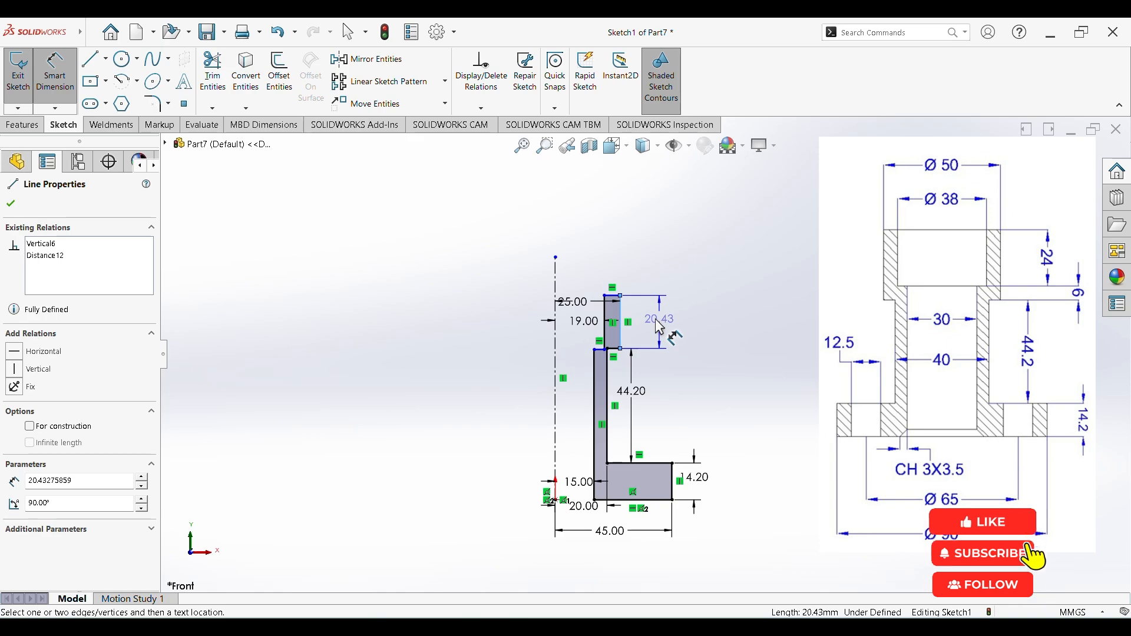
pyautogui.click(658, 328)
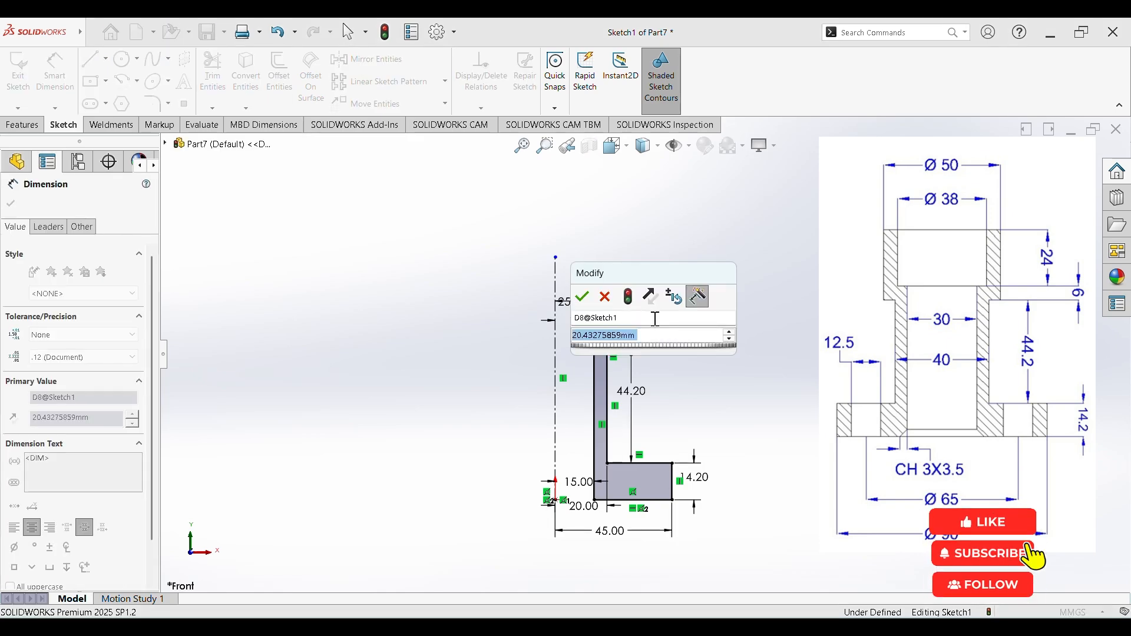
pyautogui.write('24')
pyautogui.press('Return')
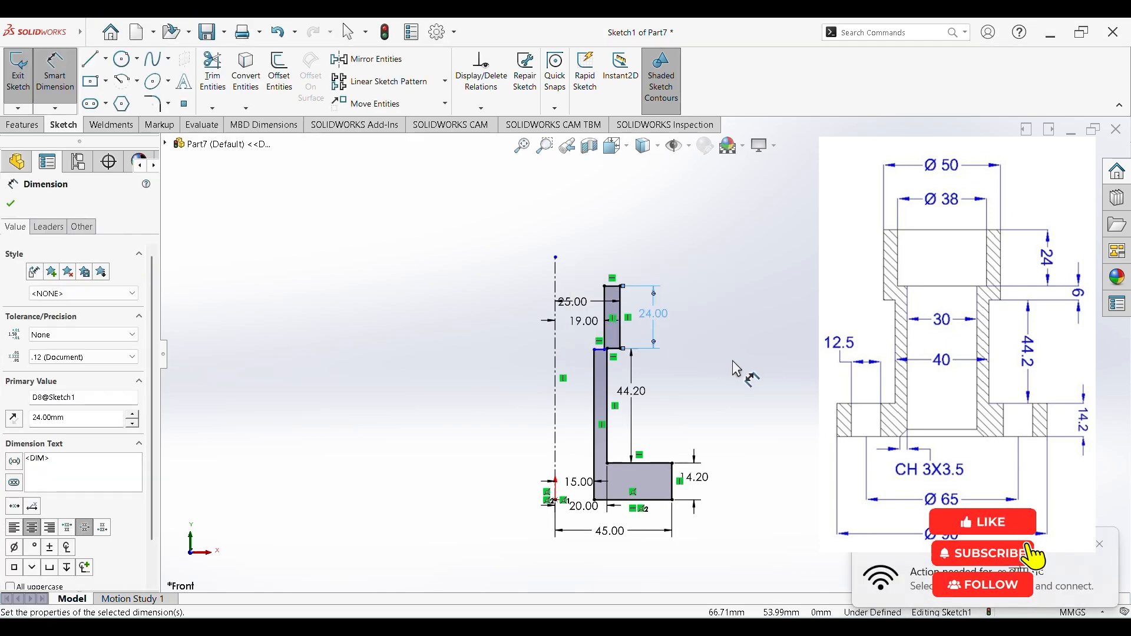
# Move the inner horizontal step edge of the profile up to about 5.3 mm above the collar's underside
pyautogui.scroll(3, 811, 409)
pyautogui.scroll(-4, 810, 416)
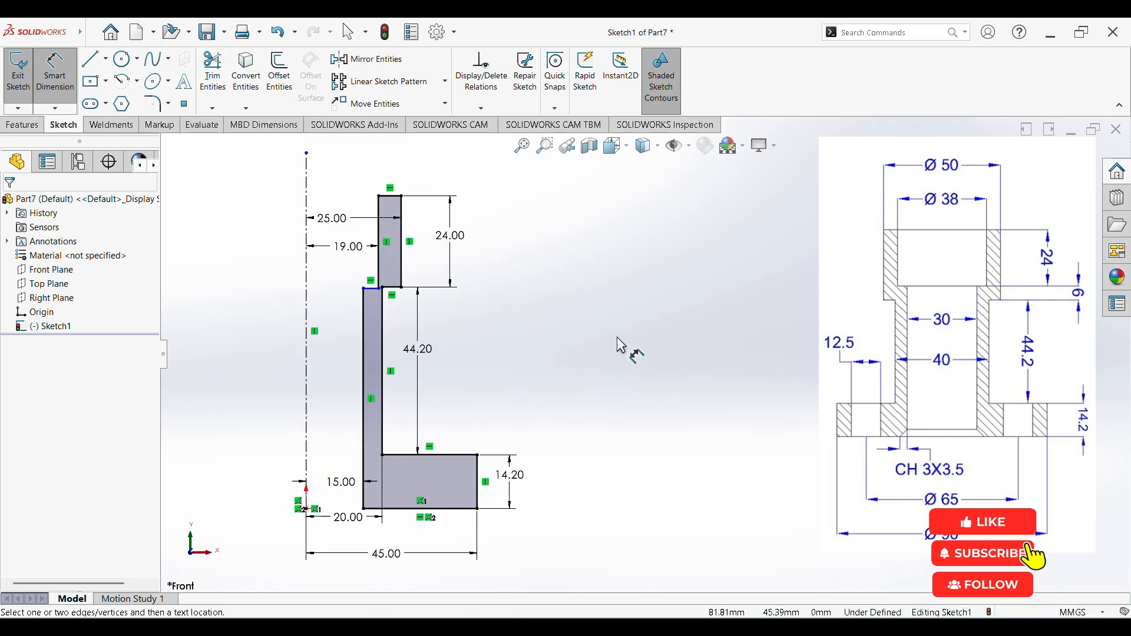
pyautogui.press('Escape')
pyautogui.click(364, 289)
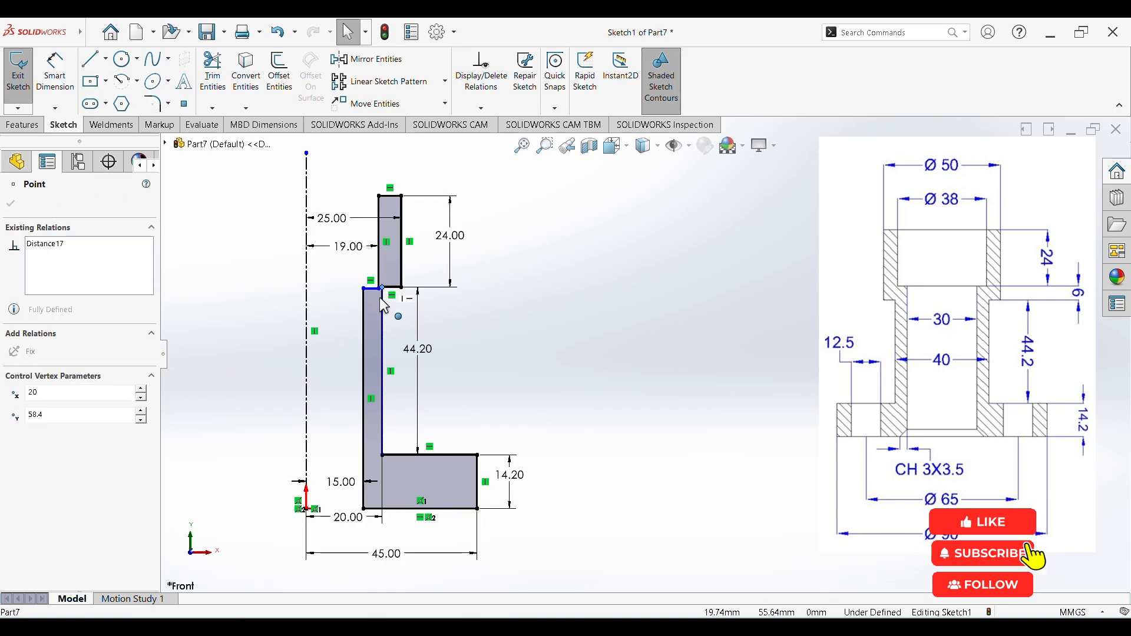
pyautogui.moveTo(364, 288); pyautogui.dragTo(363, 267)
# Dimension the vertical distance between the inner step edge and the collar's underside as 6 mm
pyautogui.click(55, 71)
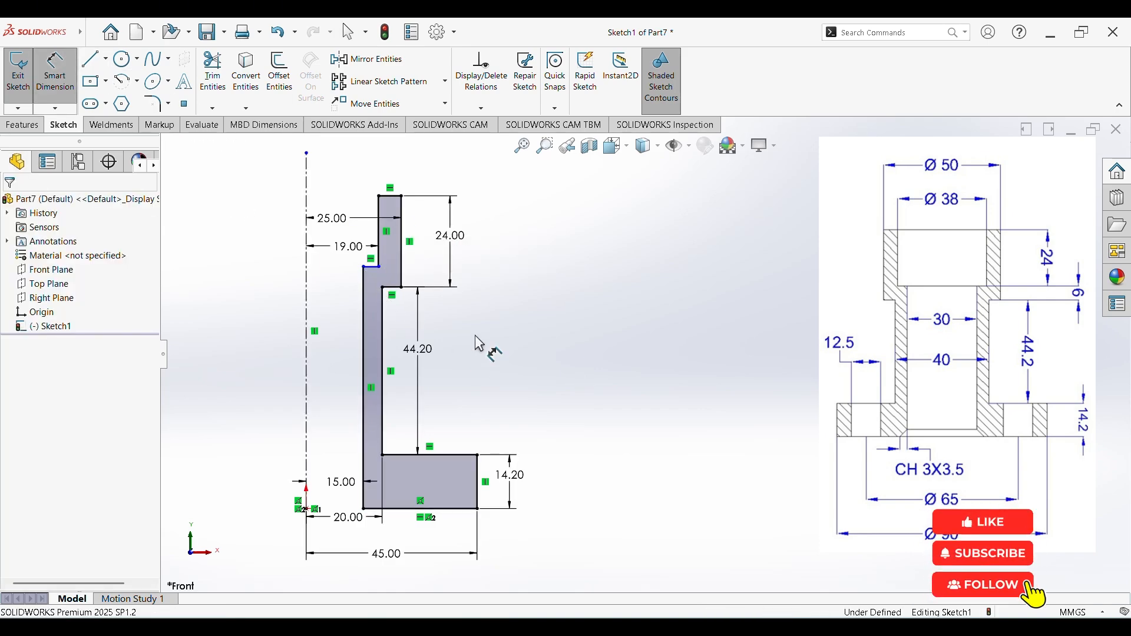
pyautogui.click(373, 266)
pyautogui.click(392, 287)
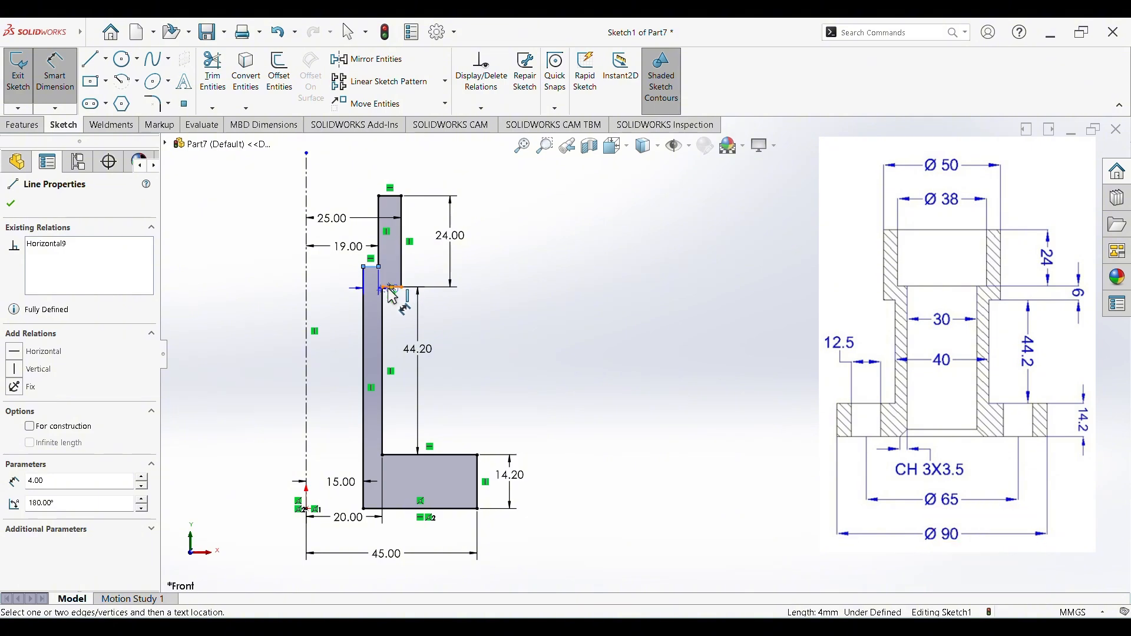
pyautogui.click(507, 277)
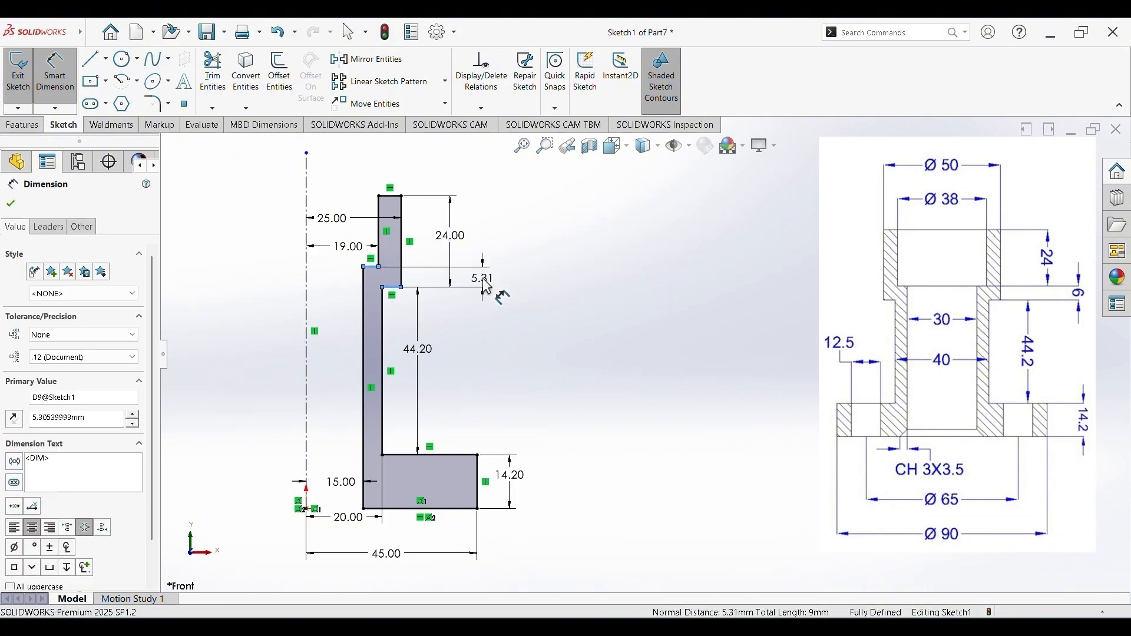
pyautogui.write('6')
pyautogui.press('Return')
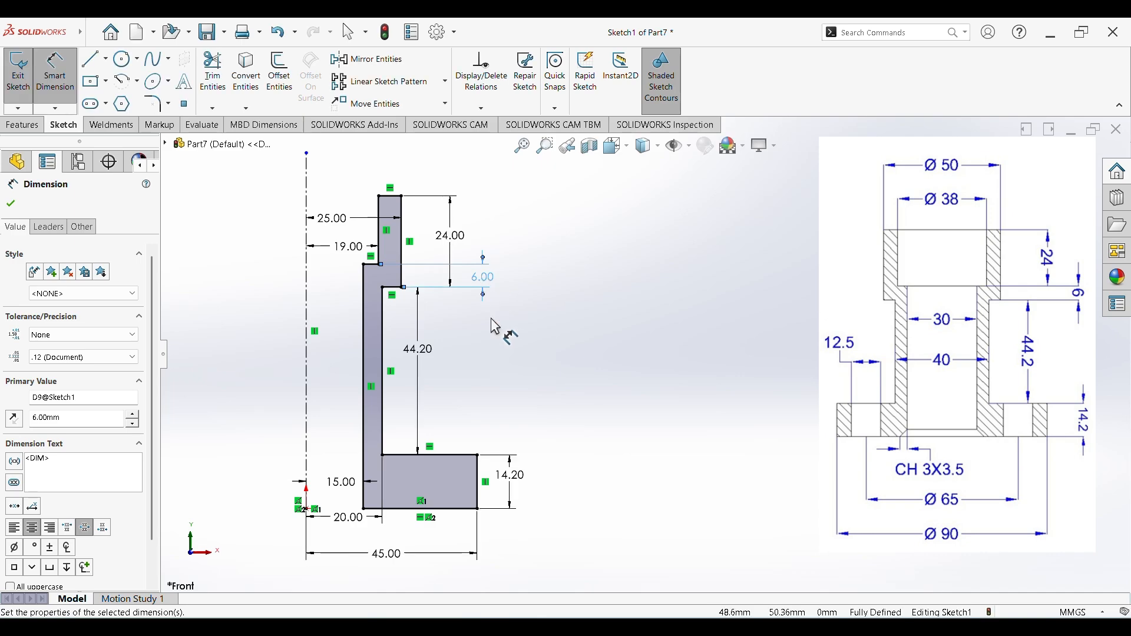
pyautogui.click(777, 538)
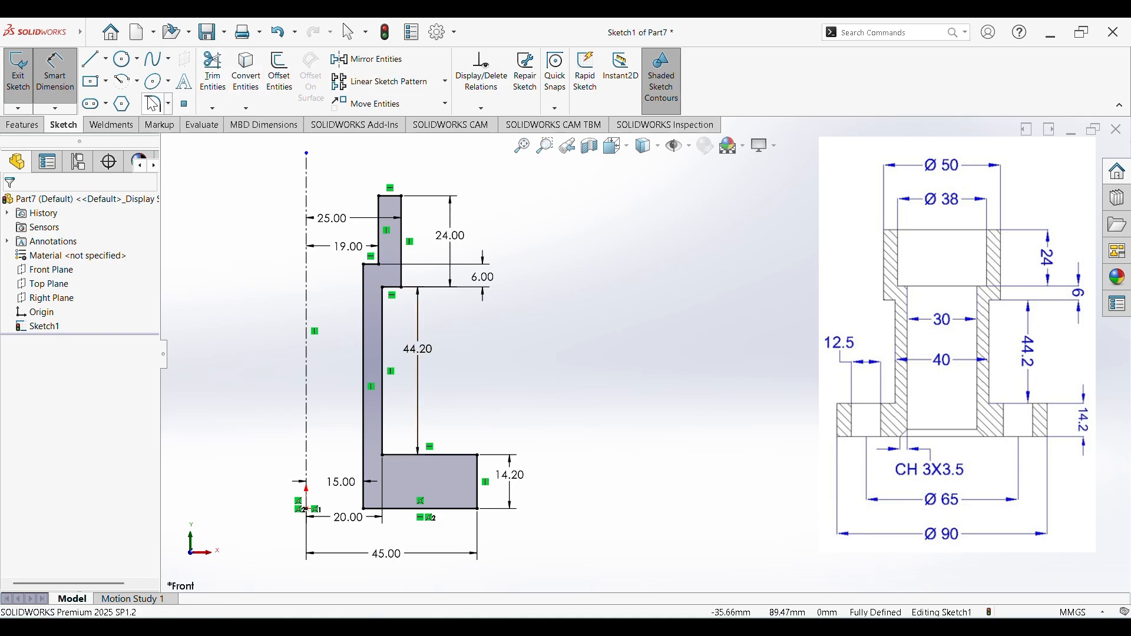
# Chamfer the profile's lower inner corner using unequal distances of 3 mm along the bore wall and 3.5 mm along the base
pyautogui.click(169, 104)
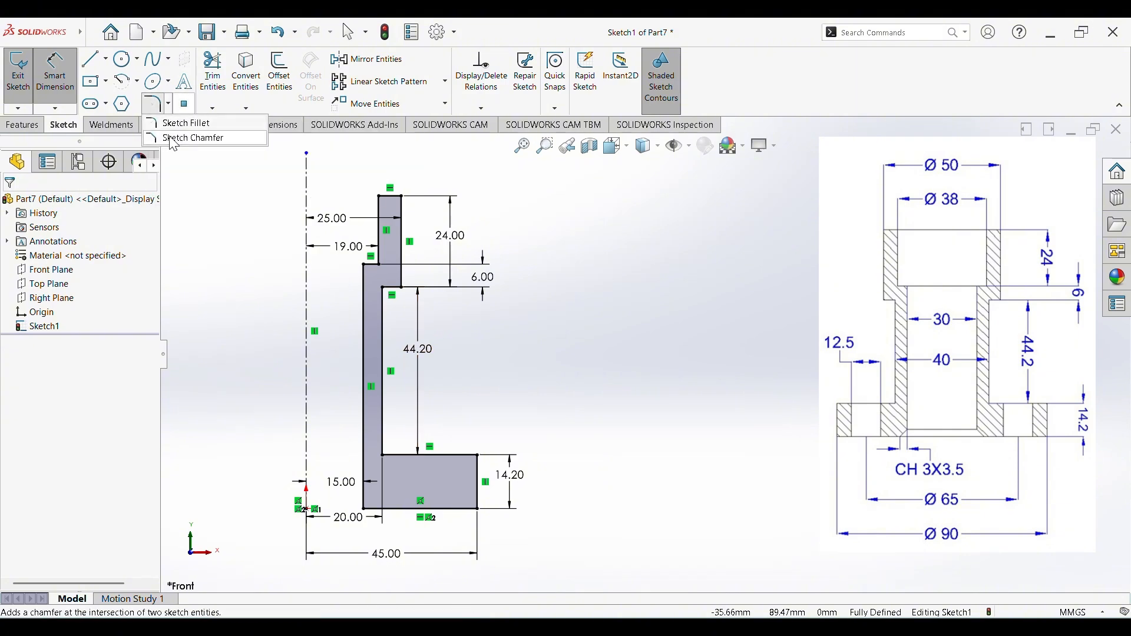
pyautogui.click(171, 139)
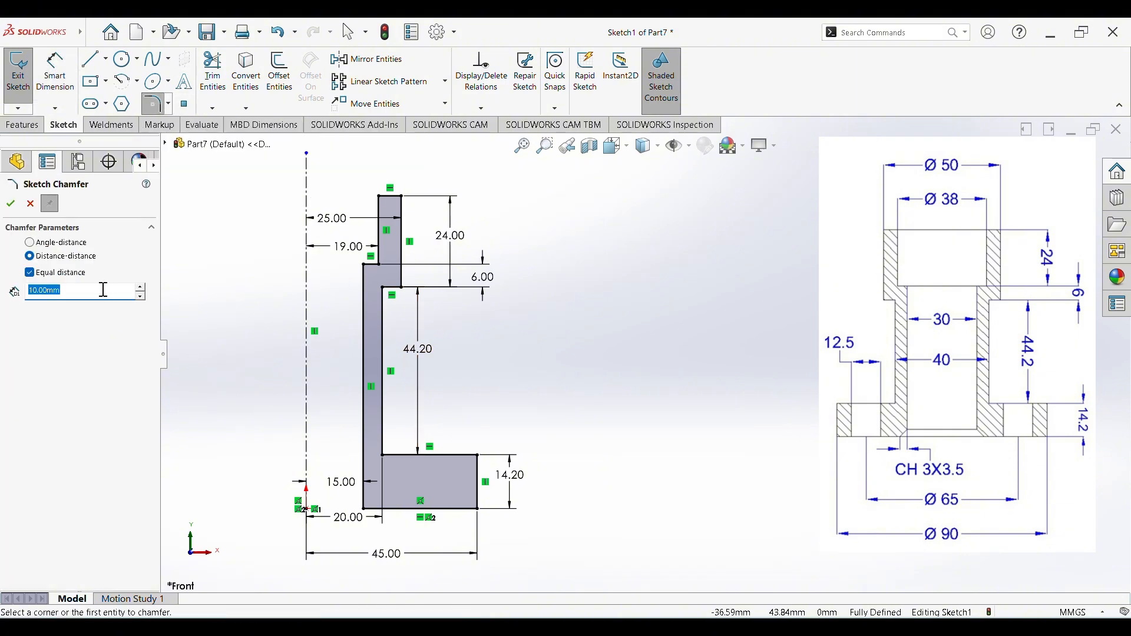
pyautogui.click(29, 273)
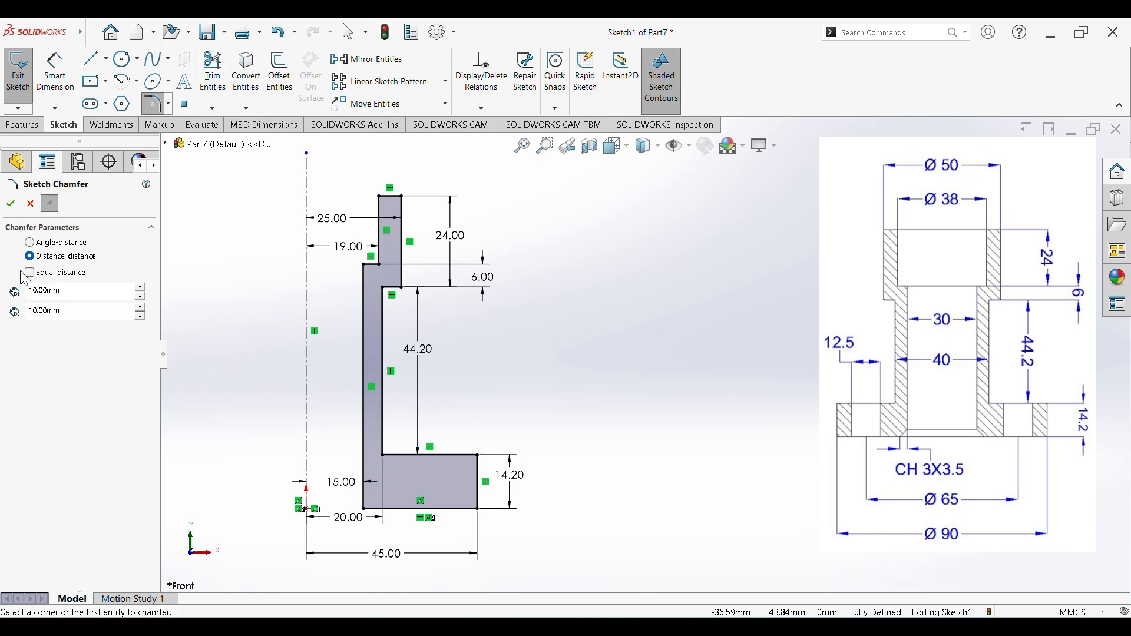
pyautogui.click(73, 289)
pyautogui.press('Tab')
pyautogui.write('3')
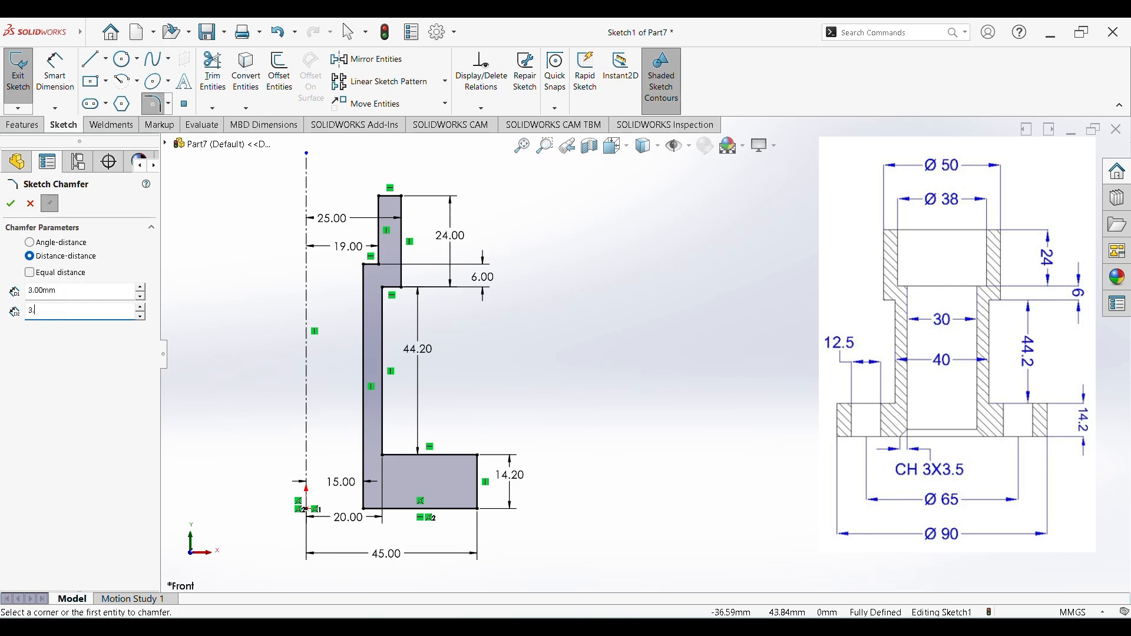
pyautogui.write('.5')
pyautogui.press('Return')
pyautogui.click(364, 508)
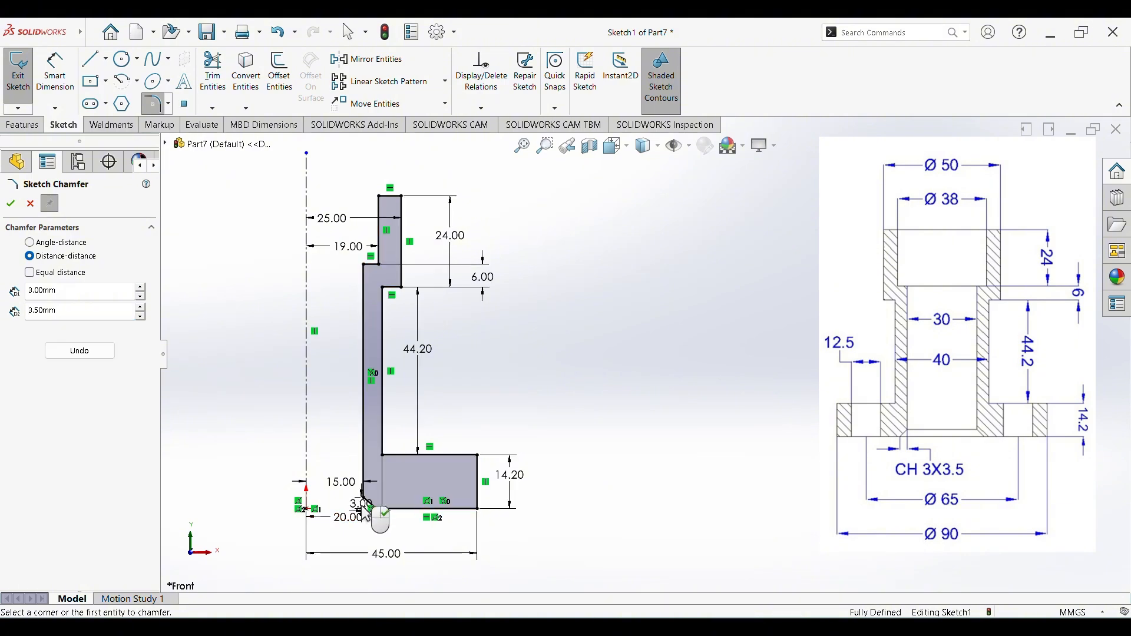
pyautogui.click(10, 204)
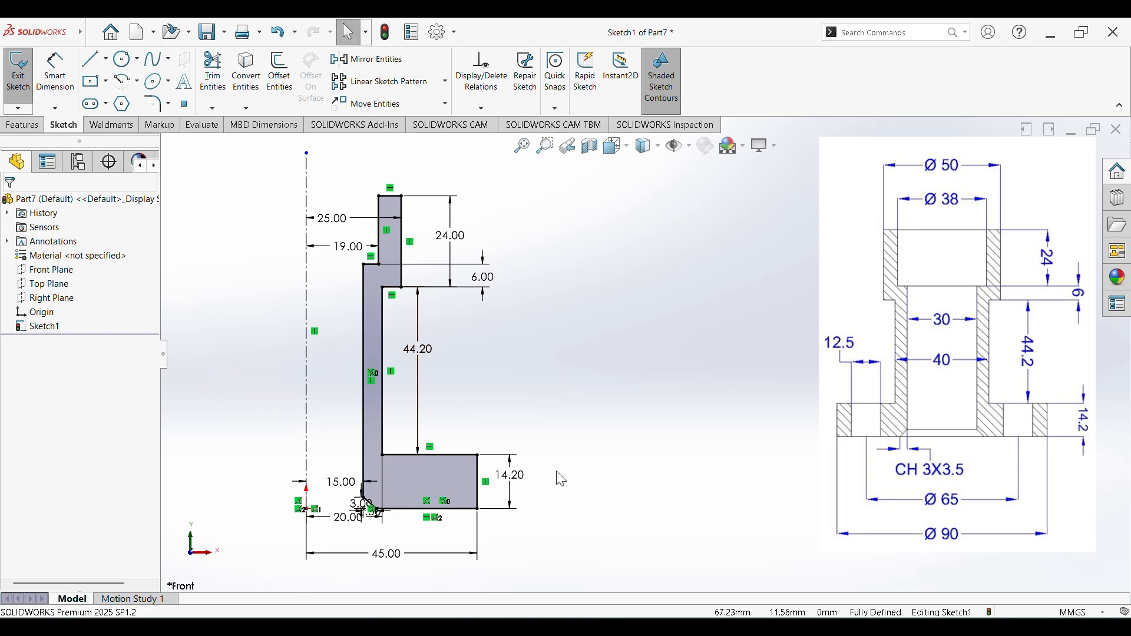
# Revolve the closed profile 360 degrees around the vertical centerline into a solid body
pyautogui.scroll(-8, 377, 506)
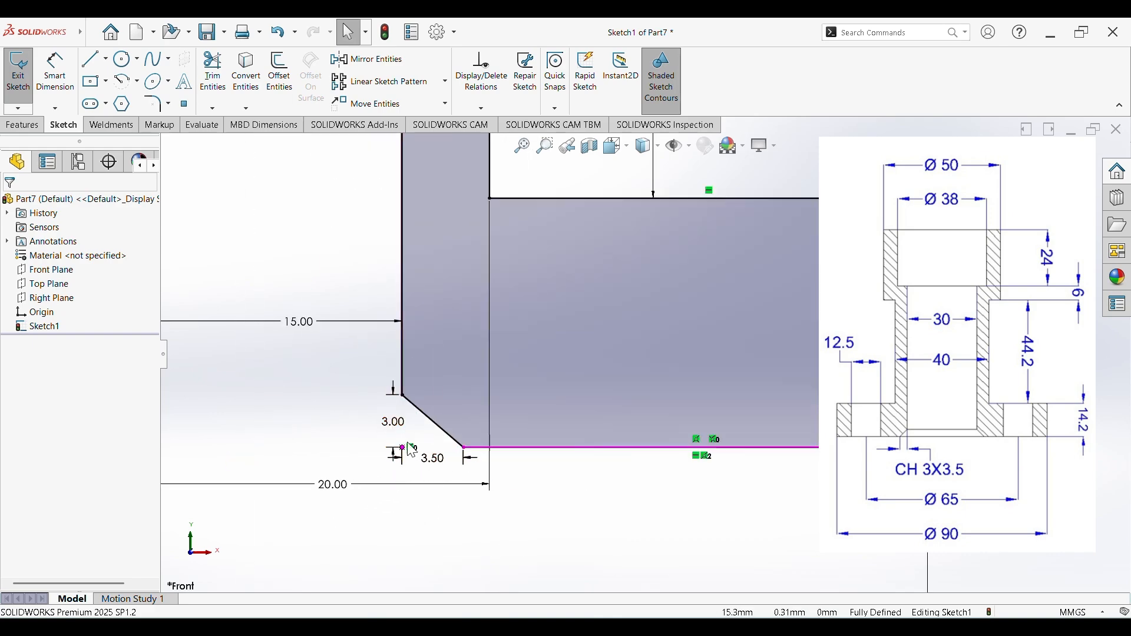
pyautogui.scroll(8, 631, 288)
pyautogui.scroll(-5, 661, 408)
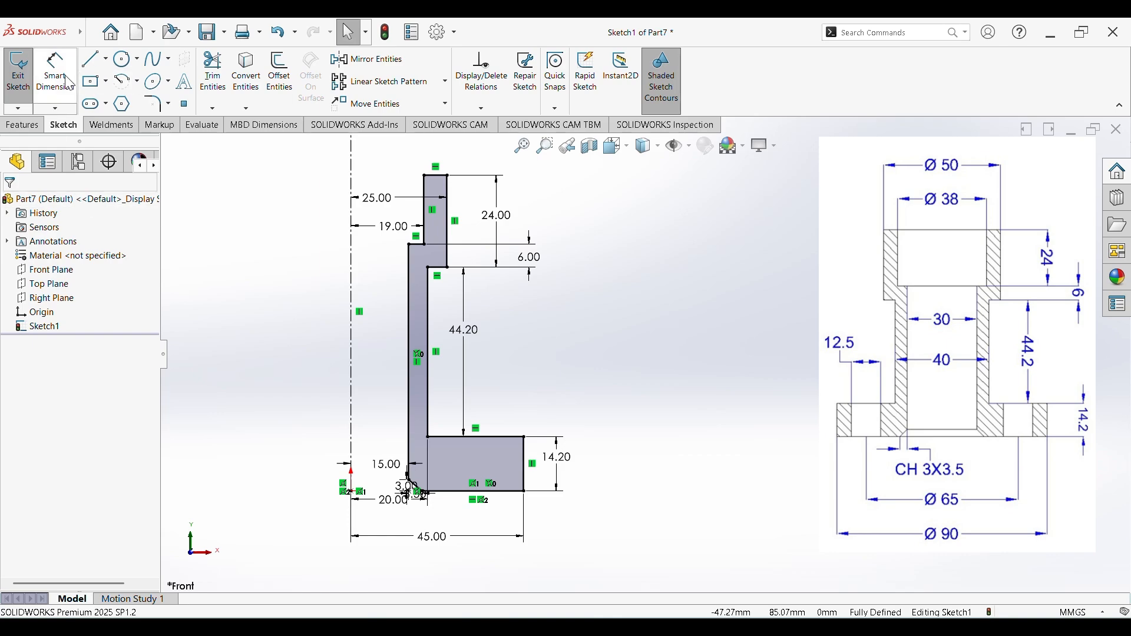
pyautogui.click(29, 127)
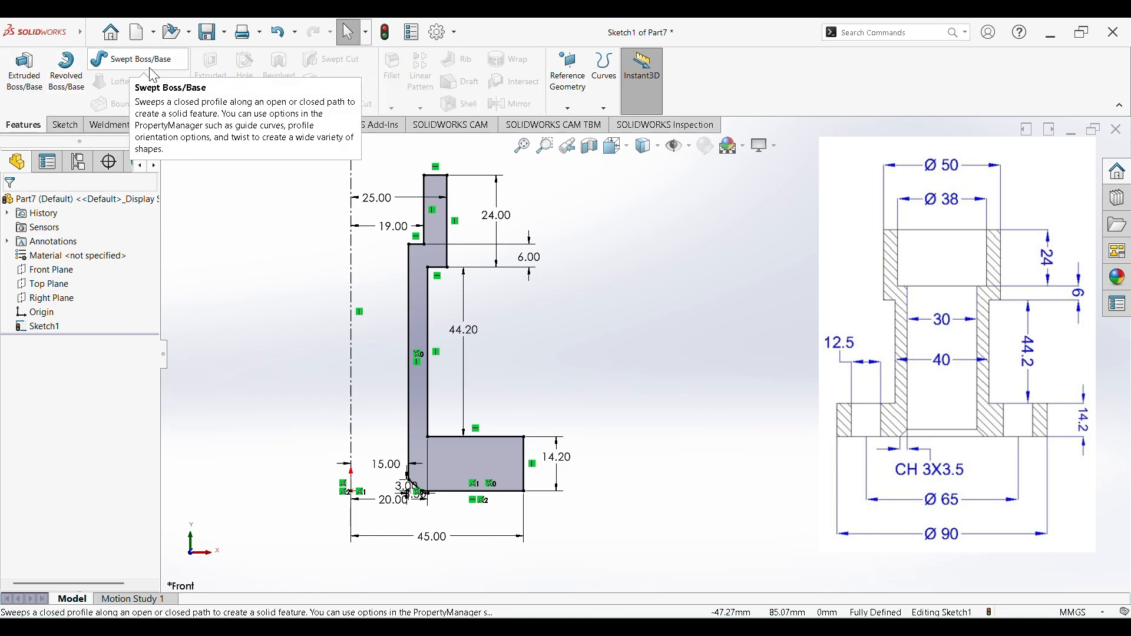
pyautogui.click(70, 78)
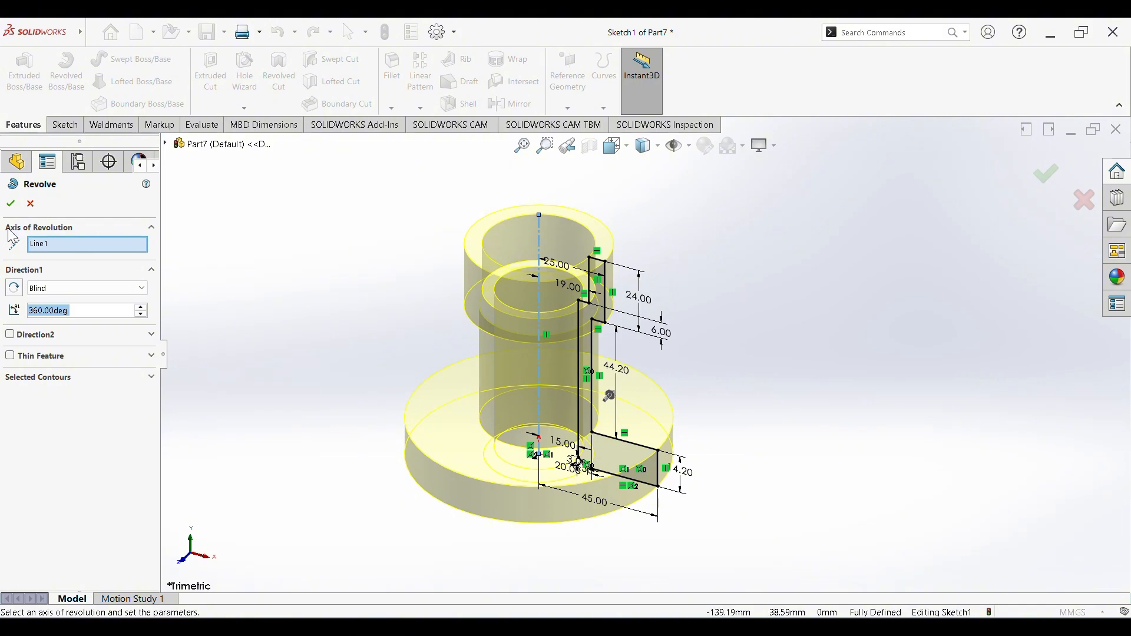
pyautogui.click(10, 203)
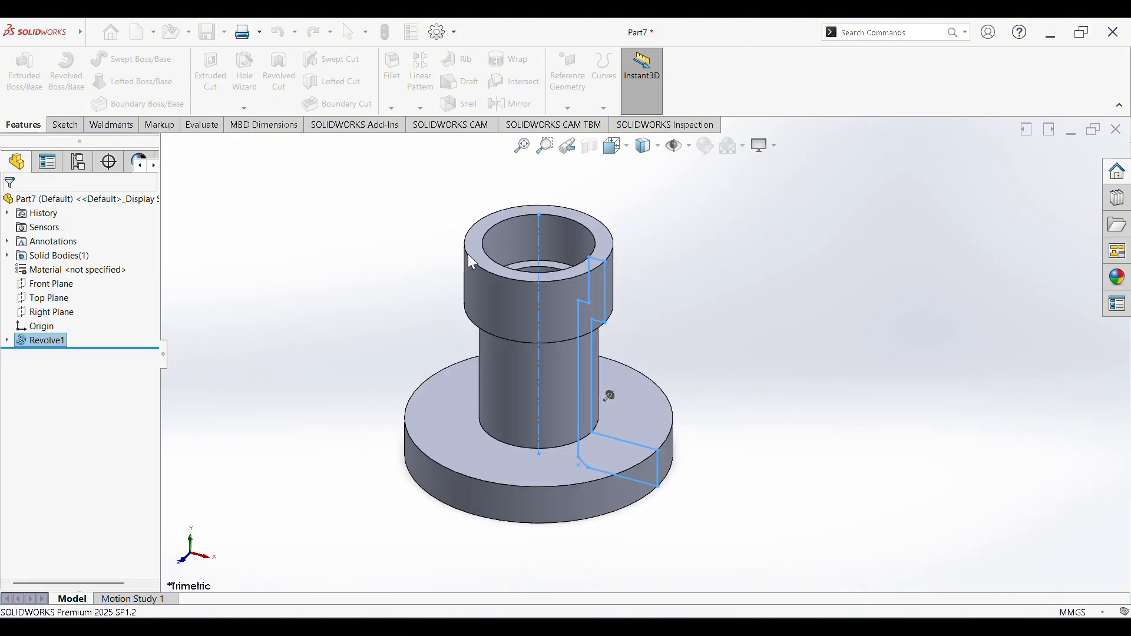
# Start a new sketch on the underside face of the flange
pyautogui.moveTo(691, 392); pyautogui.dragTo(629, 189, button='middle')
pyautogui.moveTo(617, 348); pyautogui.dragTo(700, 334, button='middle')
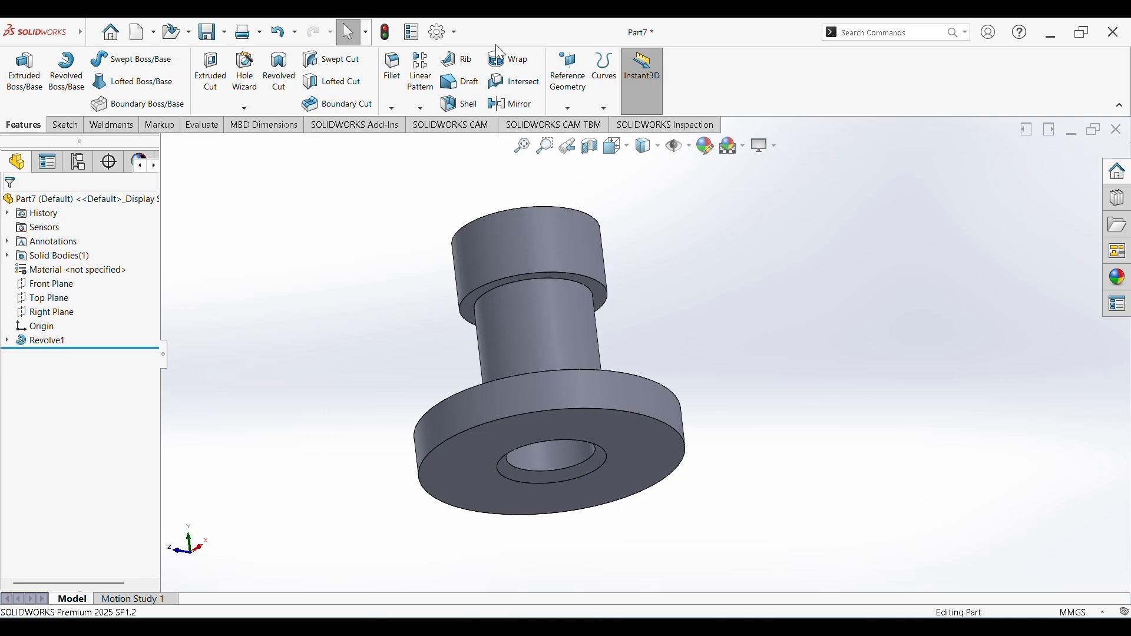
pyautogui.moveTo(707, 326); pyautogui.dragTo(619, 243, button='middle')
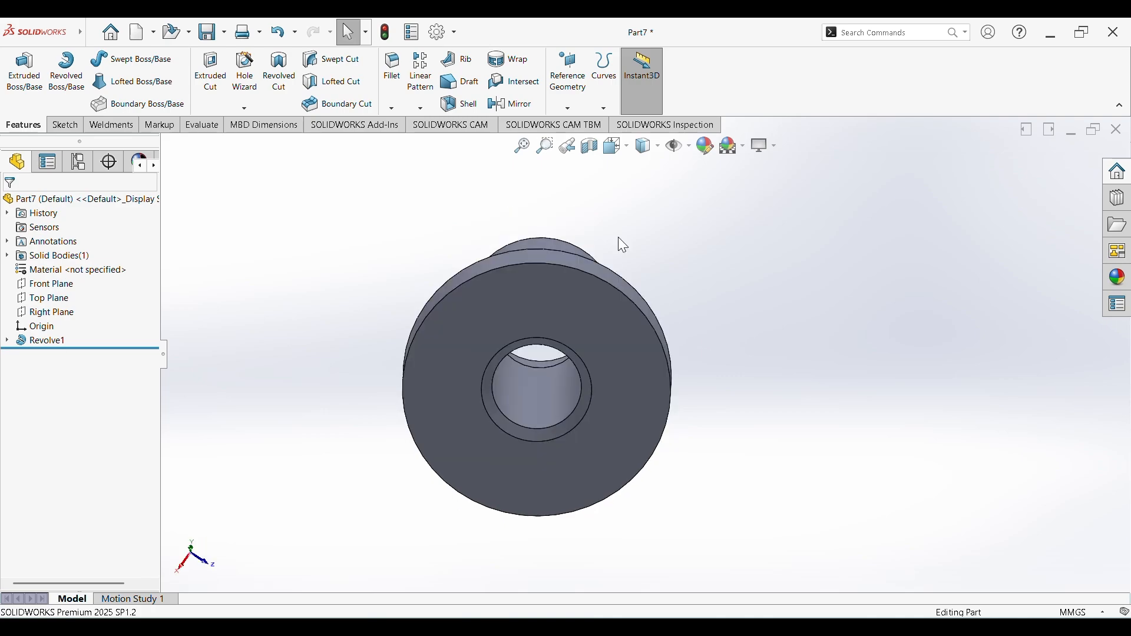
pyautogui.rightClick(569, 320)
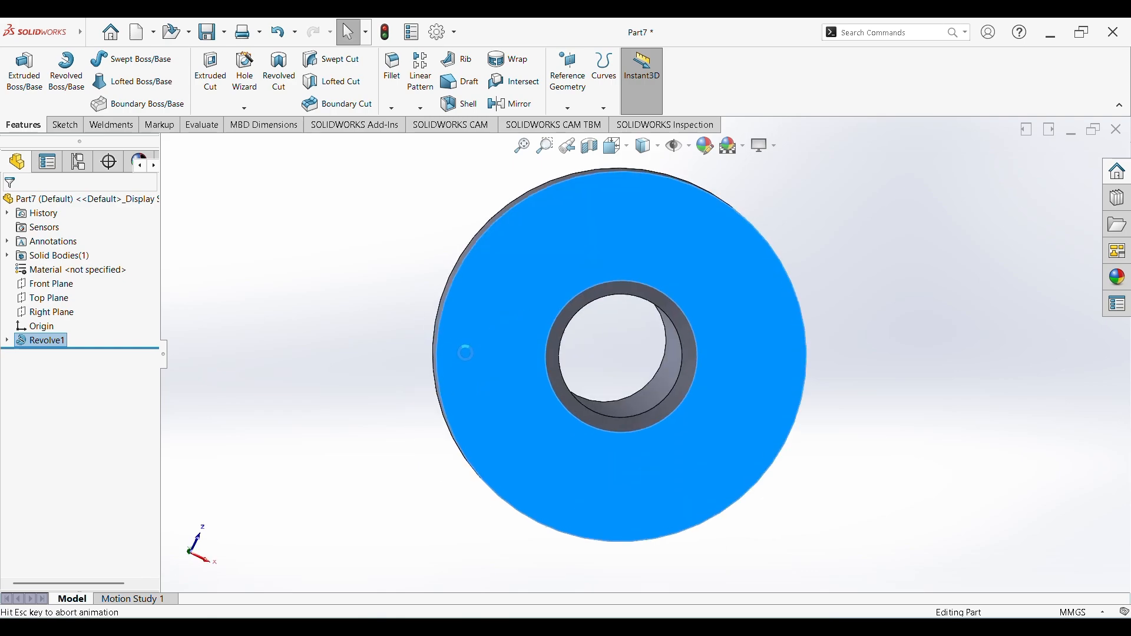
pyautogui.click(604, 424)
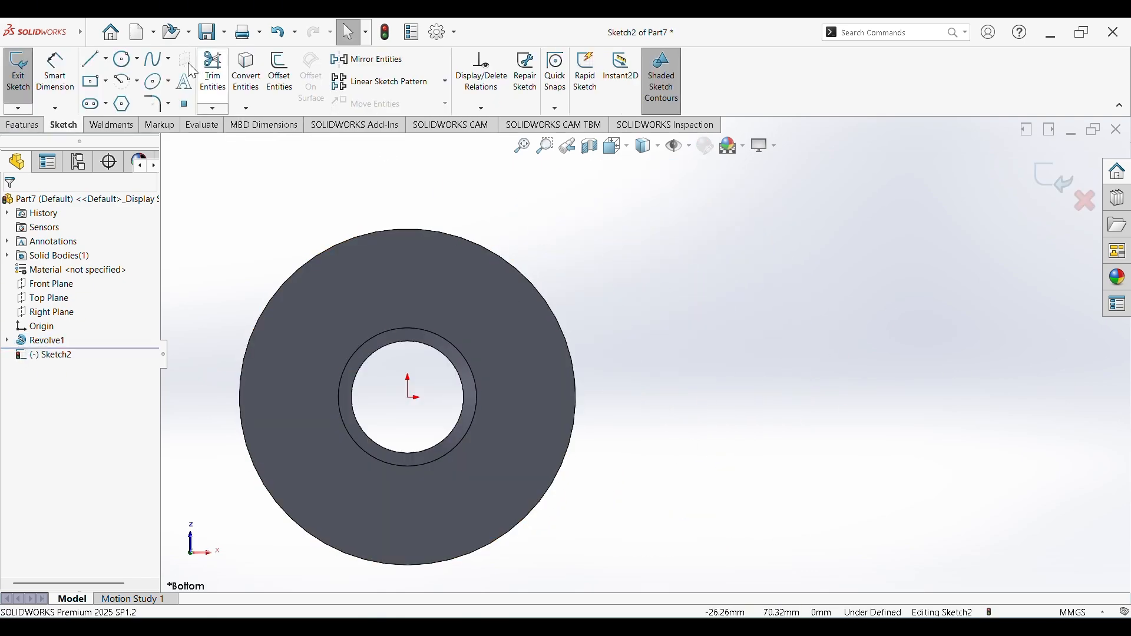
# Sketch a circle about 11.9 mm in diameter on the flange face, centred about 33.2 mm from the origin along the X direction
pyautogui.click(124, 60)
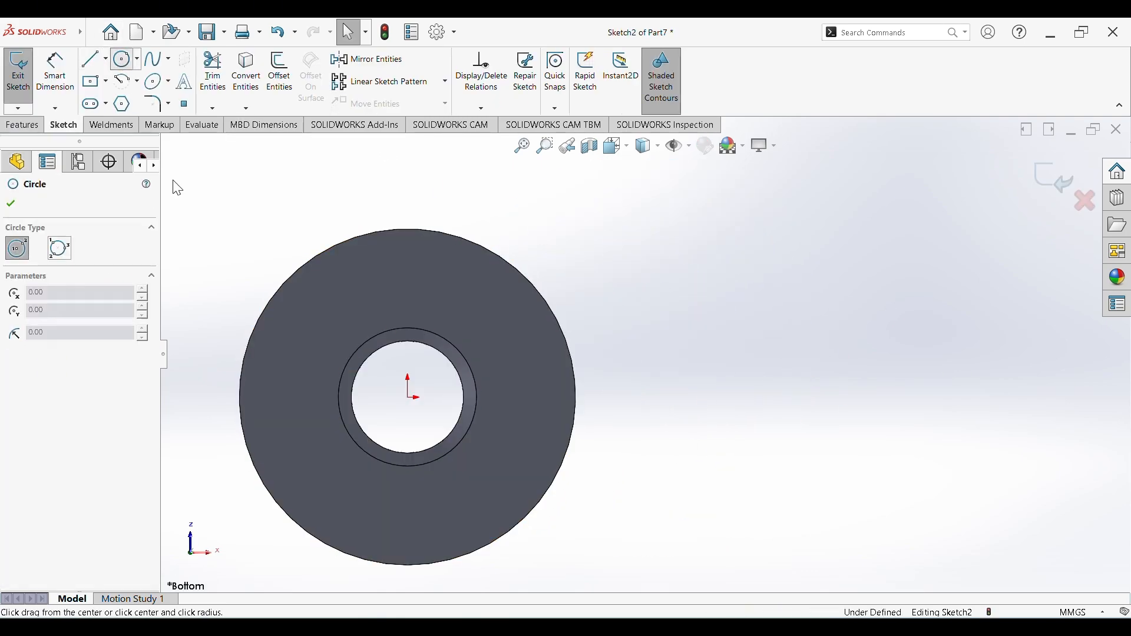
pyautogui.click(532, 398)
pyautogui.click(537, 420)
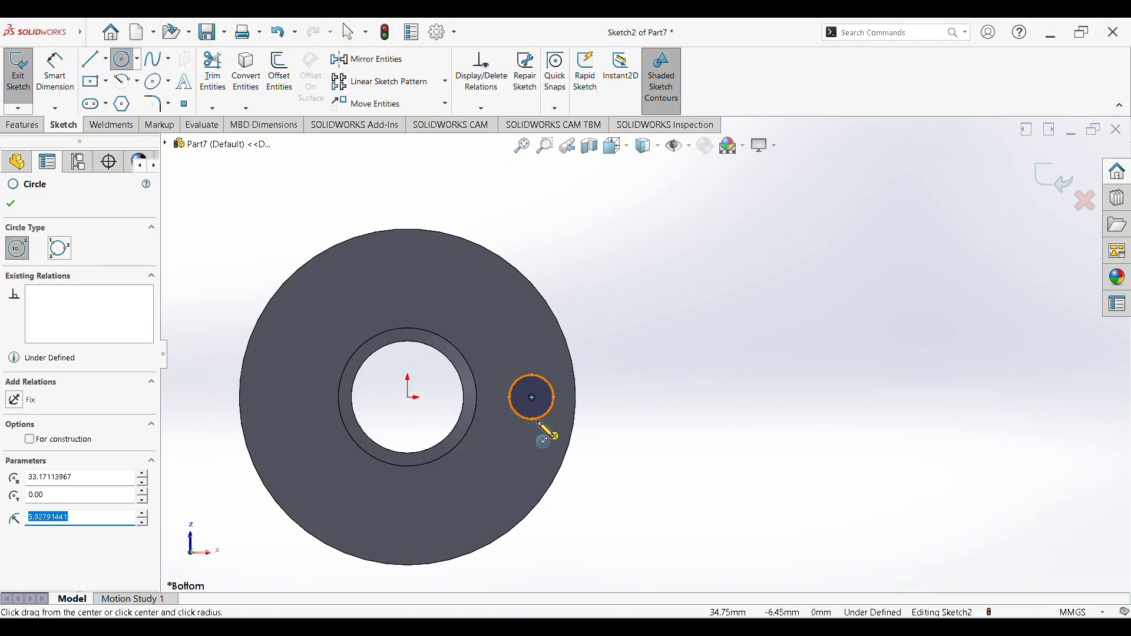
pyautogui.press('Escape')
# Dimension the flange circle's diameter as 12.5 mm
pyautogui.click(55, 71)
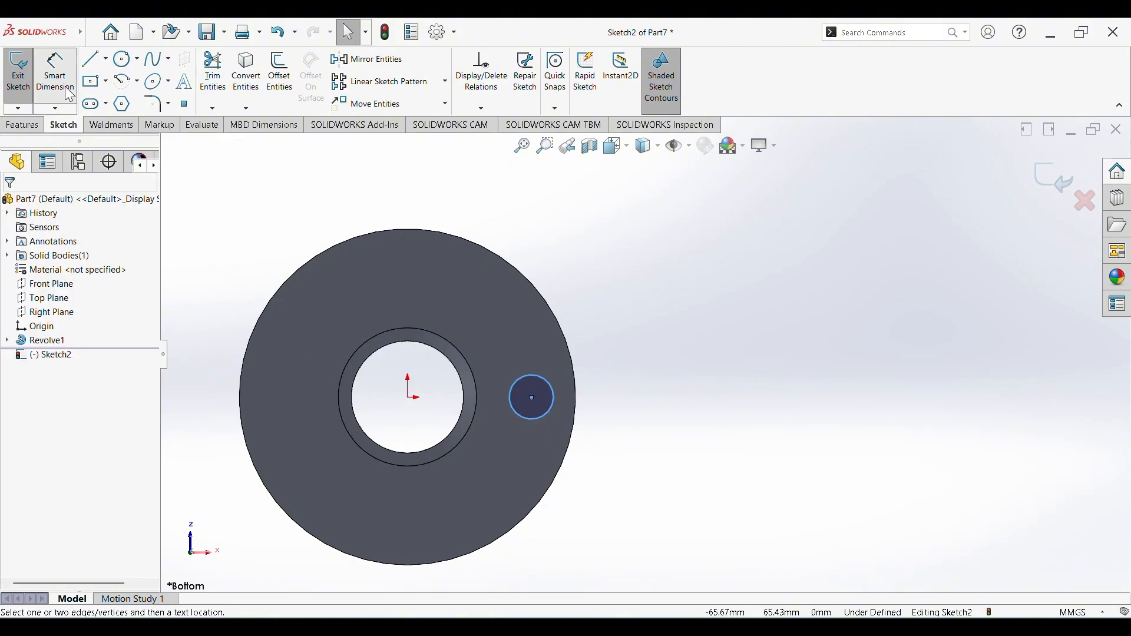
pyautogui.click(548, 408)
pyautogui.click(644, 400)
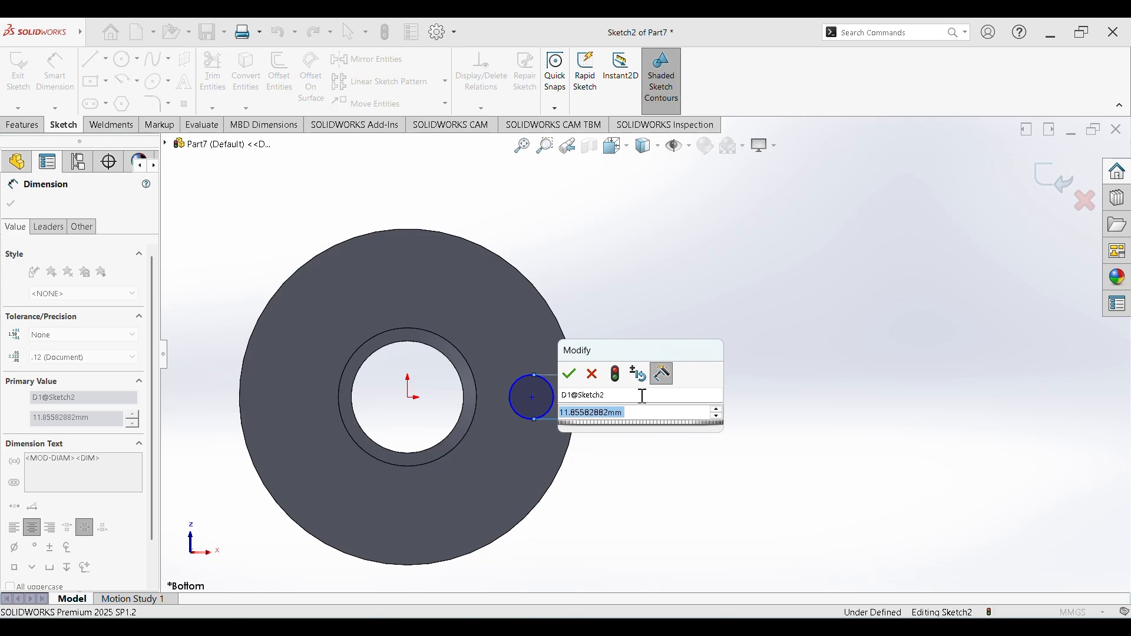
pyautogui.write('6')
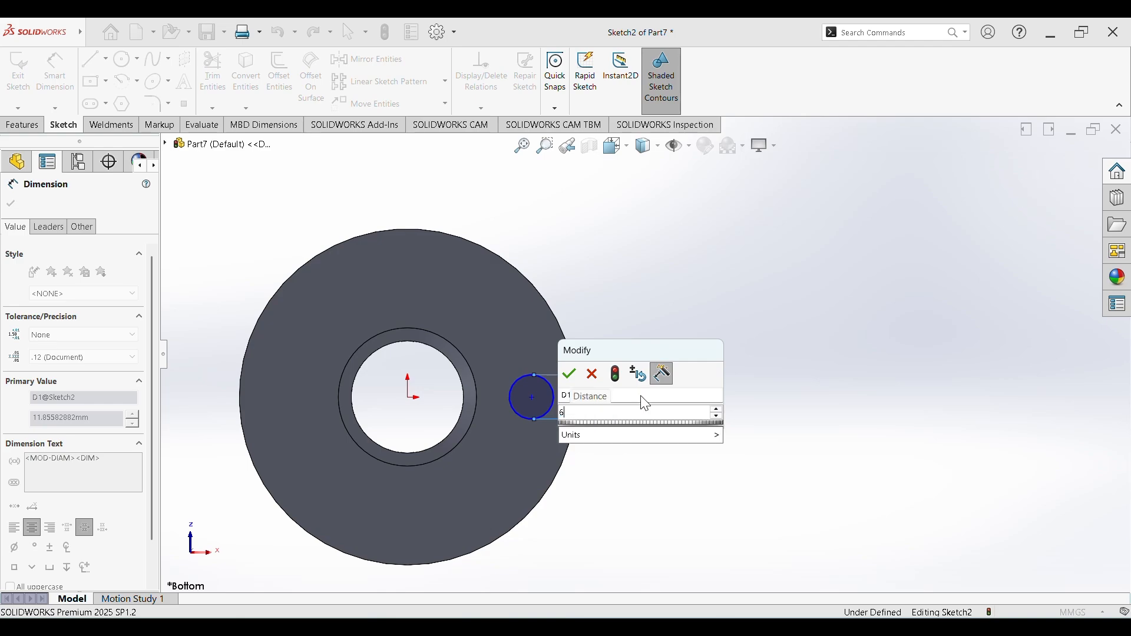
pyautogui.press('BackSpace')
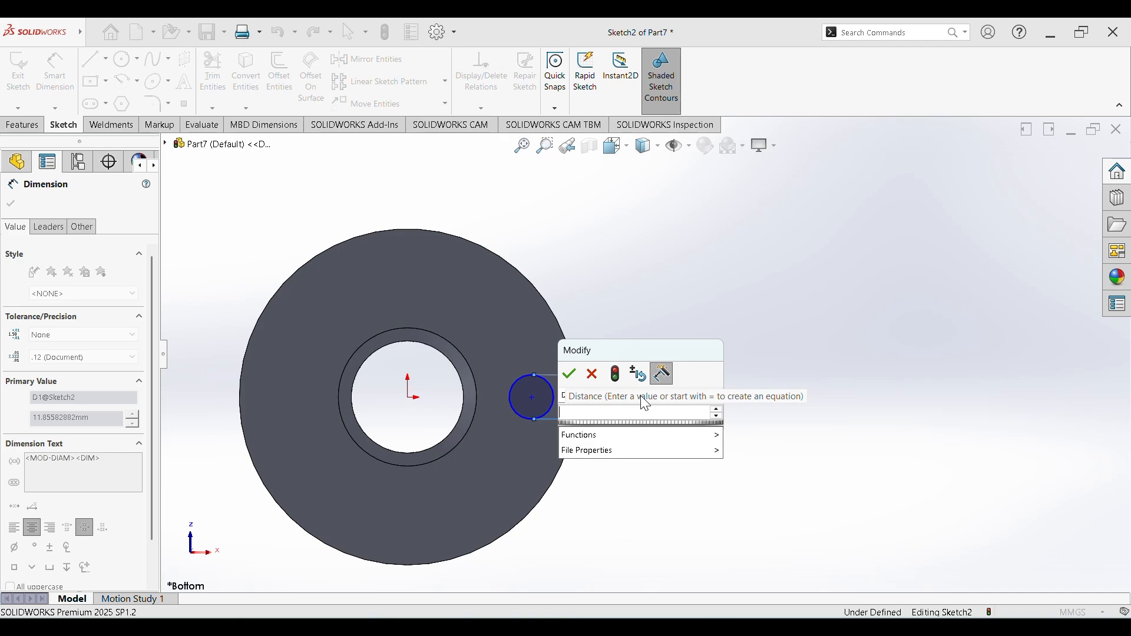
pyautogui.write('12.5')
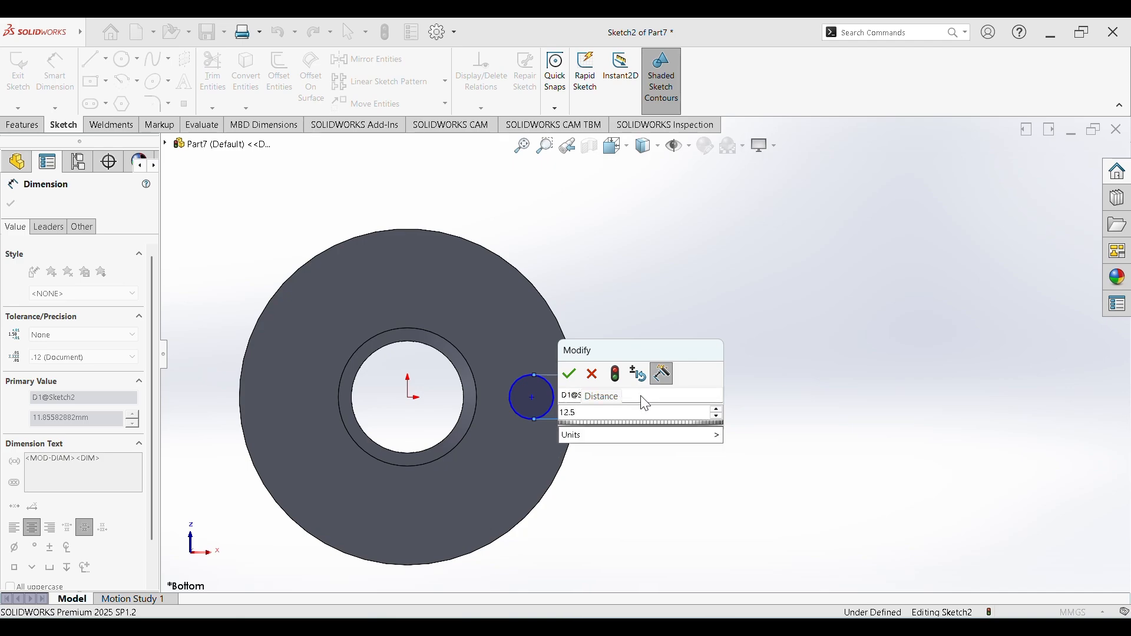
pyautogui.press('Return')
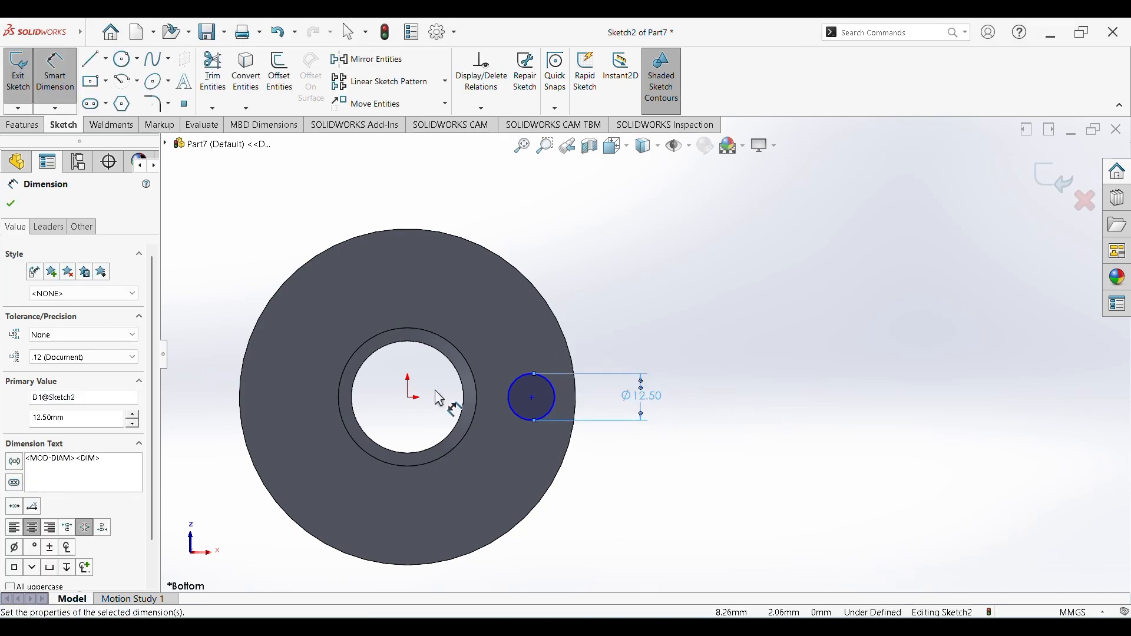
# Dimension the distance from the origin to the small circle's centre as 65/2 mm
pyautogui.click(424, 412)
pyautogui.click(533, 399)
pyautogui.click(408, 398)
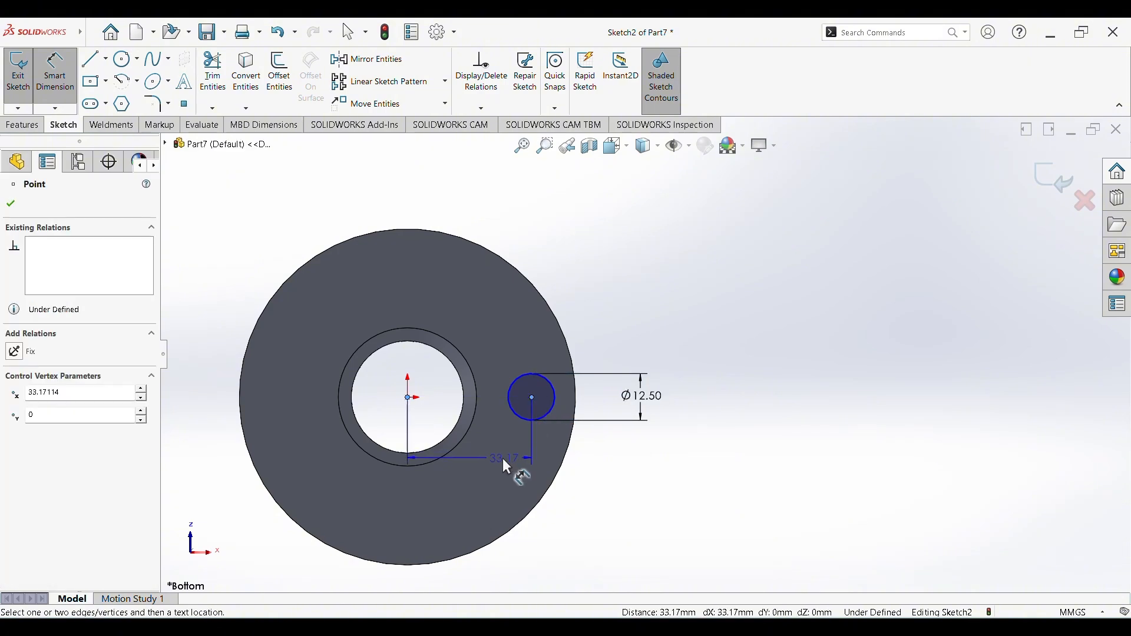
pyautogui.click(501, 458)
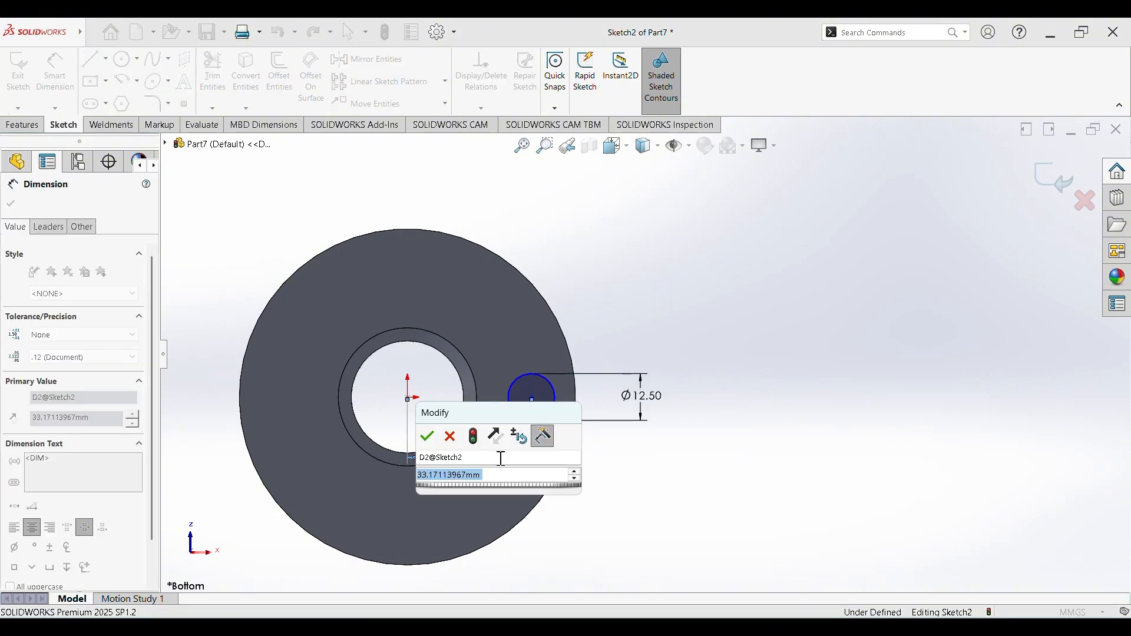
pyautogui.write('65/2')
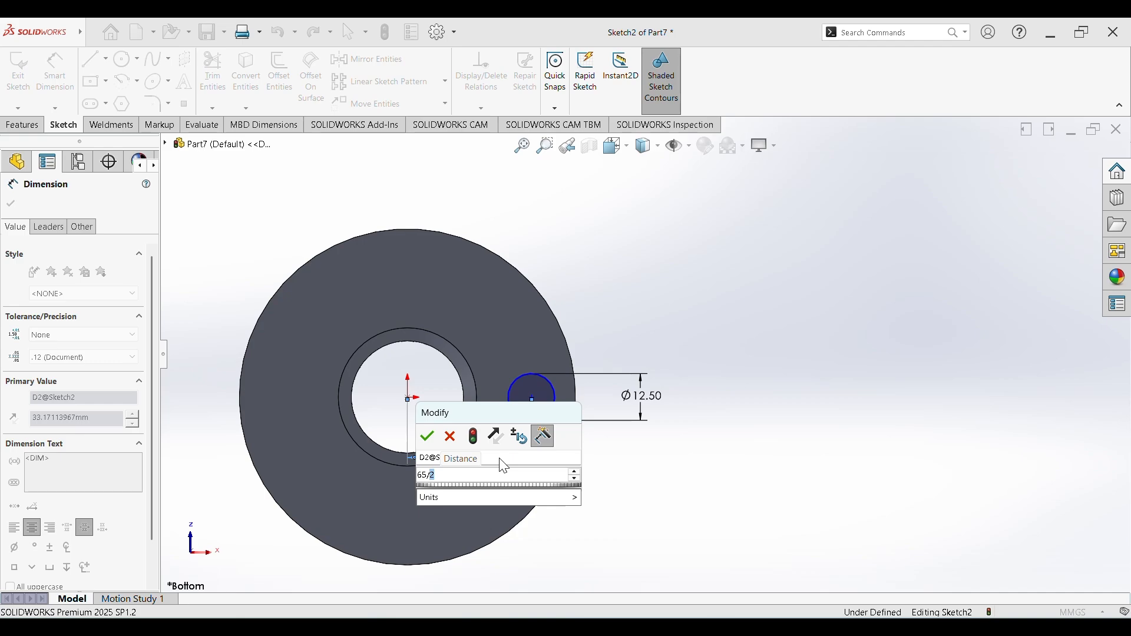
pyautogui.press('Return')
pyautogui.click(647, 496)
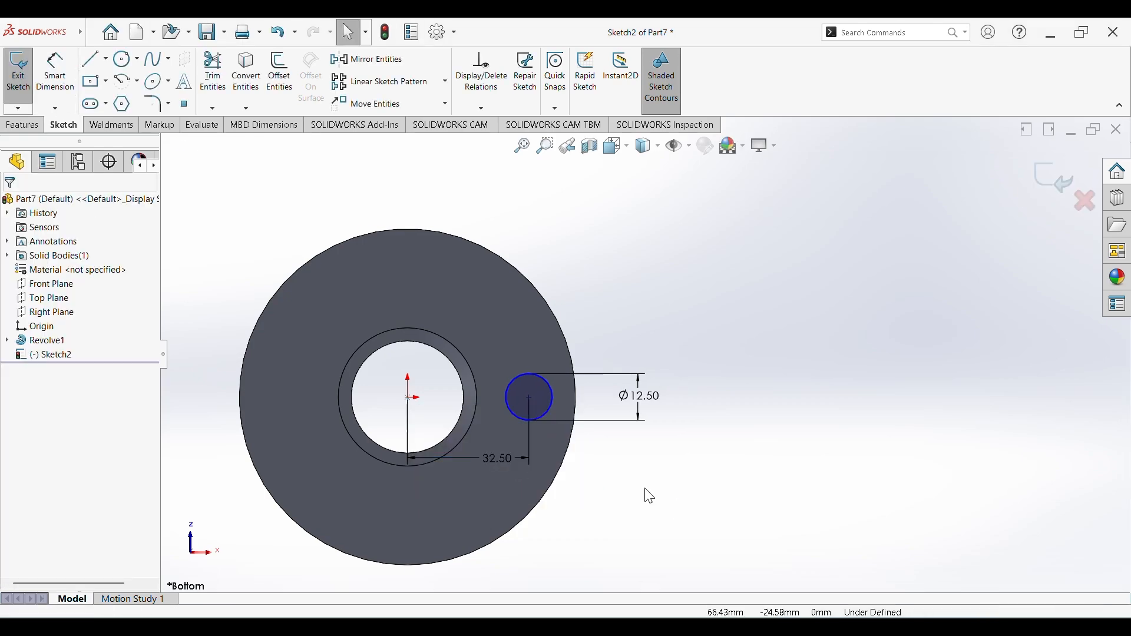
# Add a horizontal relation between the origin and the small circle's centre
pyautogui.click(409, 398)
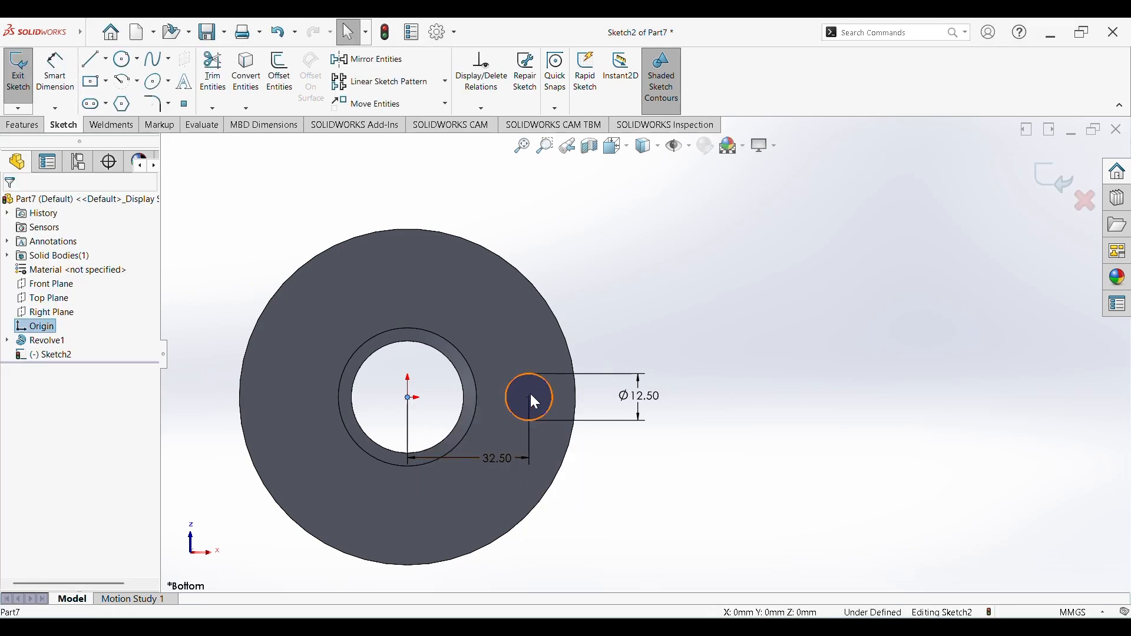
pyautogui.keyDown('ctrl'); pyautogui.click(529, 398); pyautogui.keyUp('ctrl')
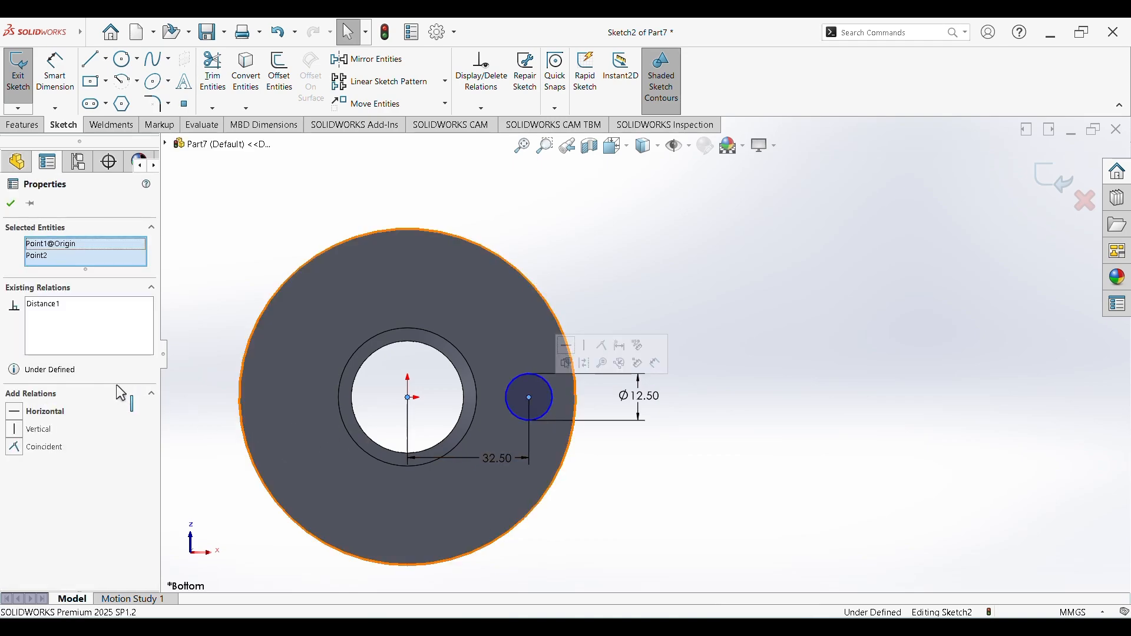
pyautogui.click(45, 412)
pyautogui.click(643, 525)
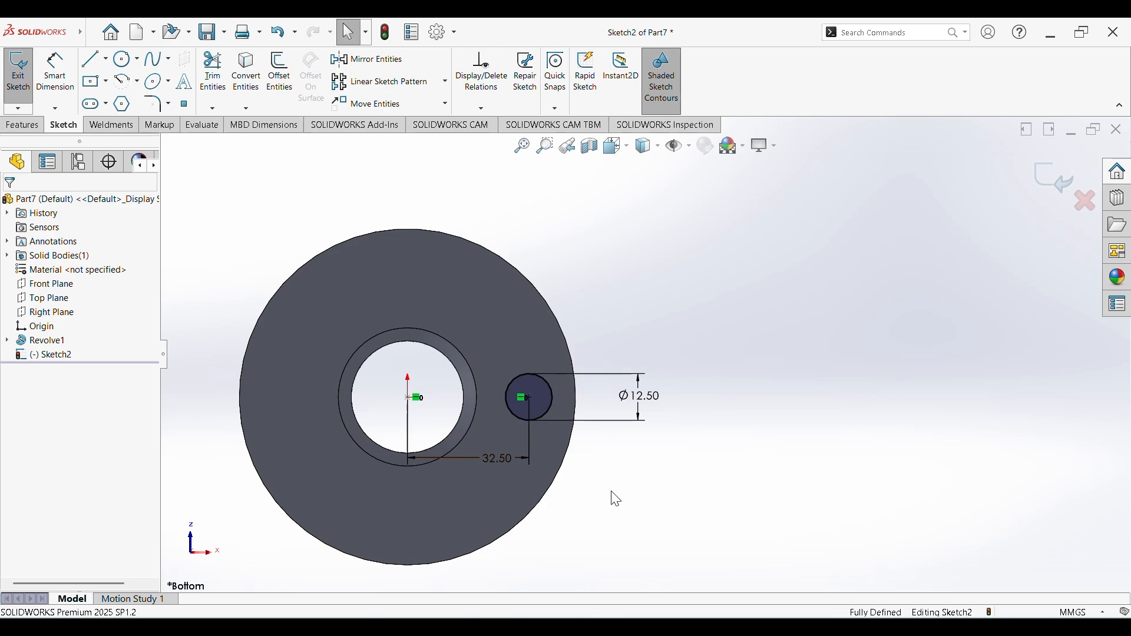
# Cut the circle through the flange with a blind extruded cut 20 mm deep
pyautogui.click(29, 126)
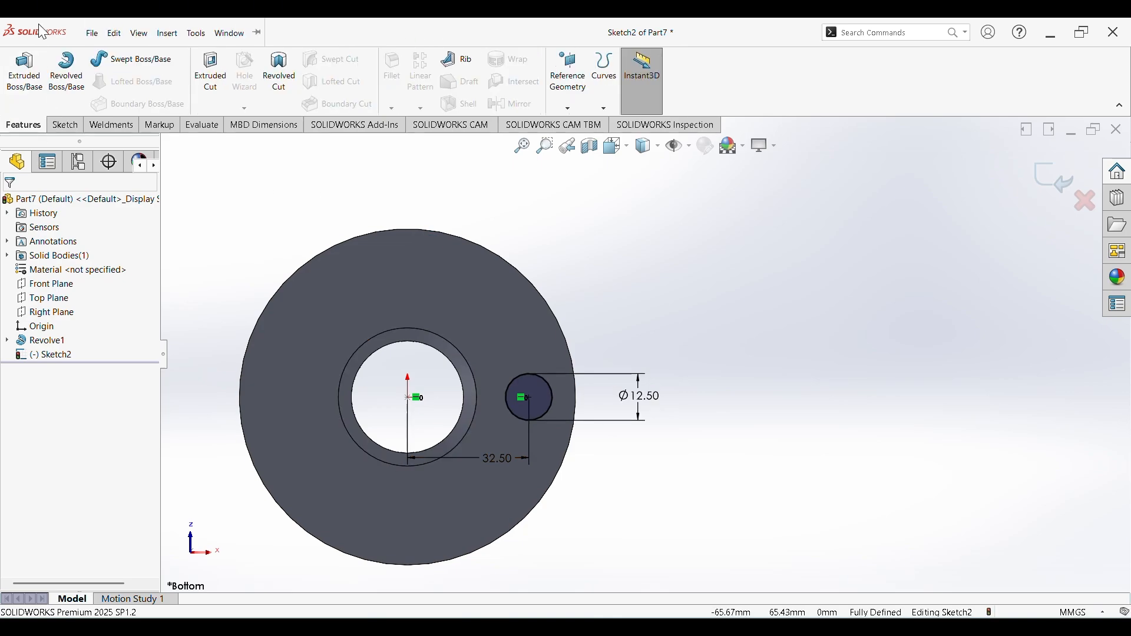
pyautogui.click(211, 71)
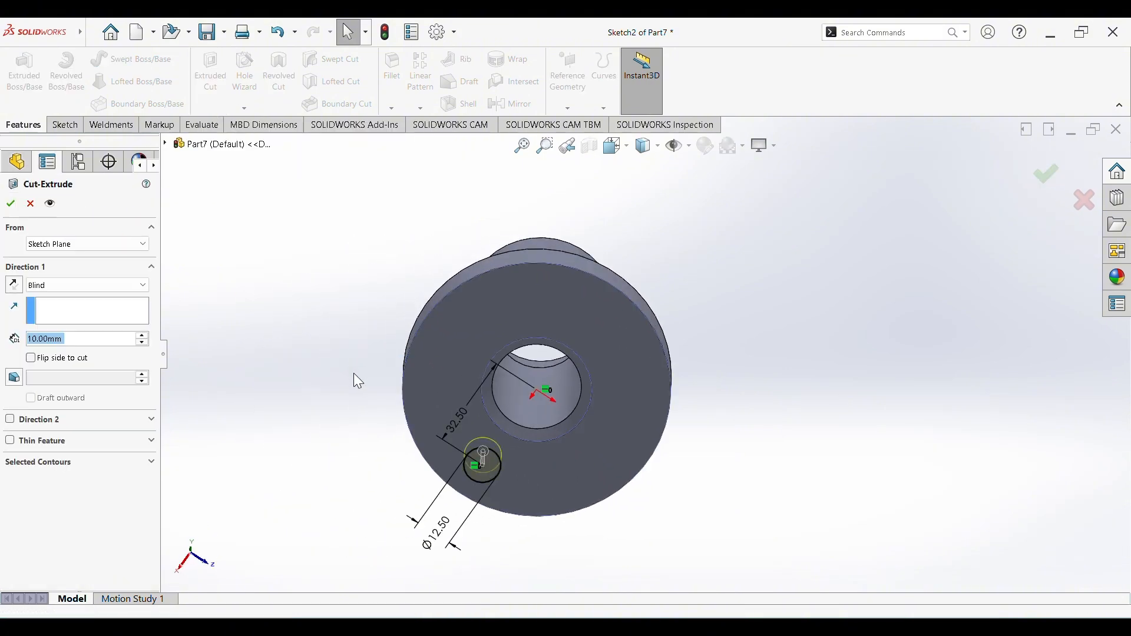
pyautogui.moveTo(262, 373); pyautogui.dragTo(366, 444, button='middle')
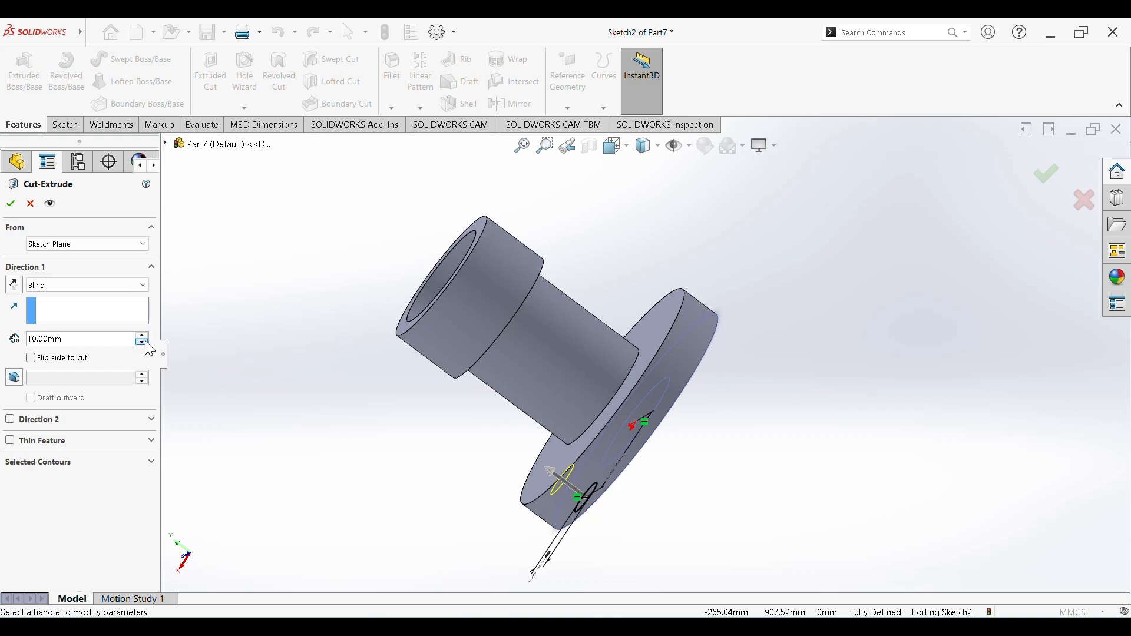
pyautogui.click(10, 203)
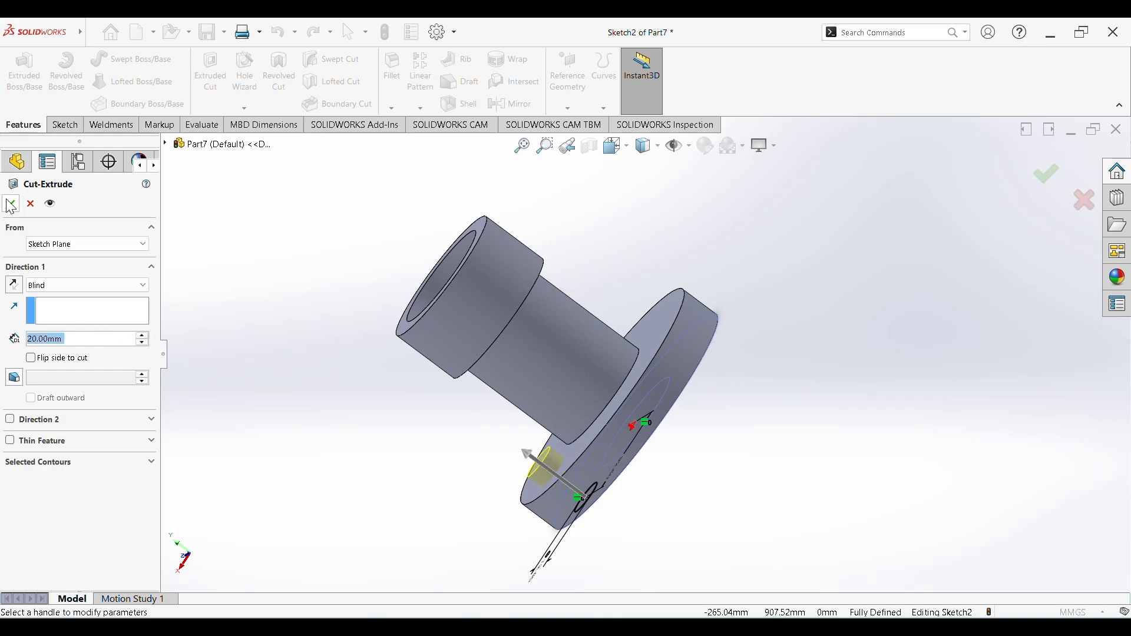
# Set up a circular pattern of the flange hole cut, using the bore's circular edge as the rotation reference
pyautogui.moveTo(321, 457); pyautogui.dragTo(535, 334, button='middle')
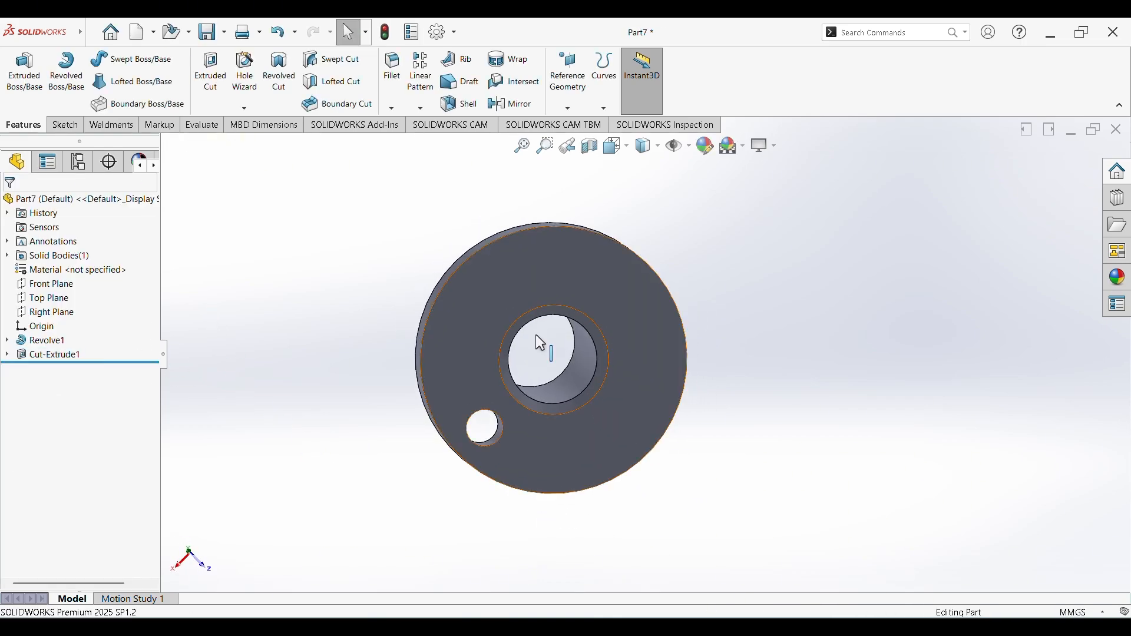
pyautogui.rightClick(609, 296)
pyautogui.click(688, 281)
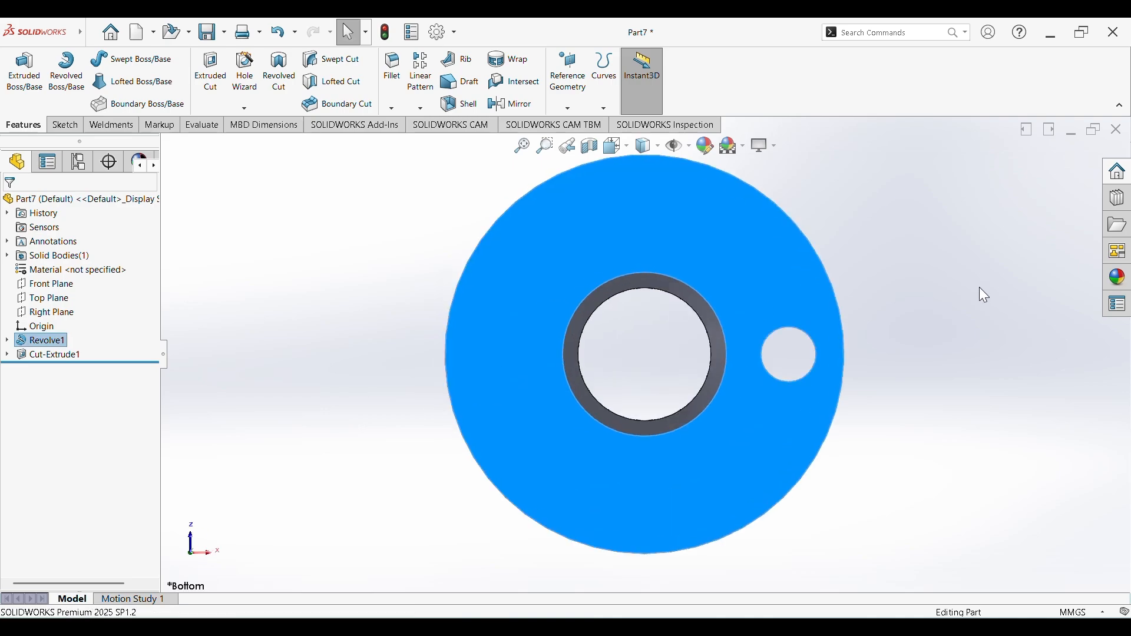
pyautogui.click(762, 446)
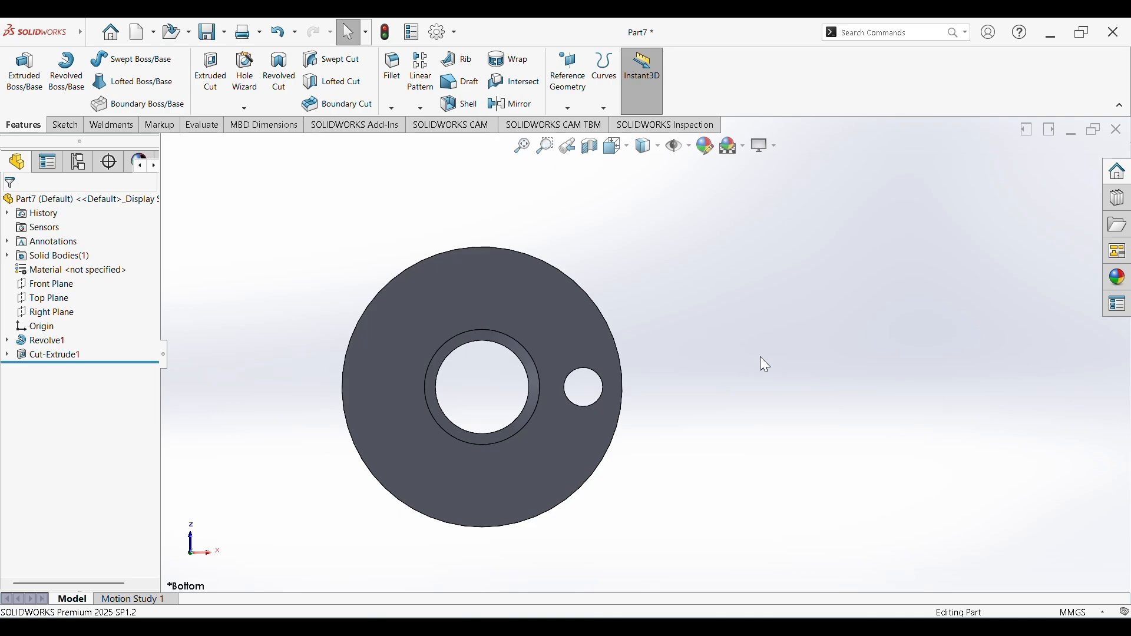
pyautogui.scroll(1, 759, 357)
pyautogui.scroll(-1, 760, 356)
pyautogui.click(421, 108)
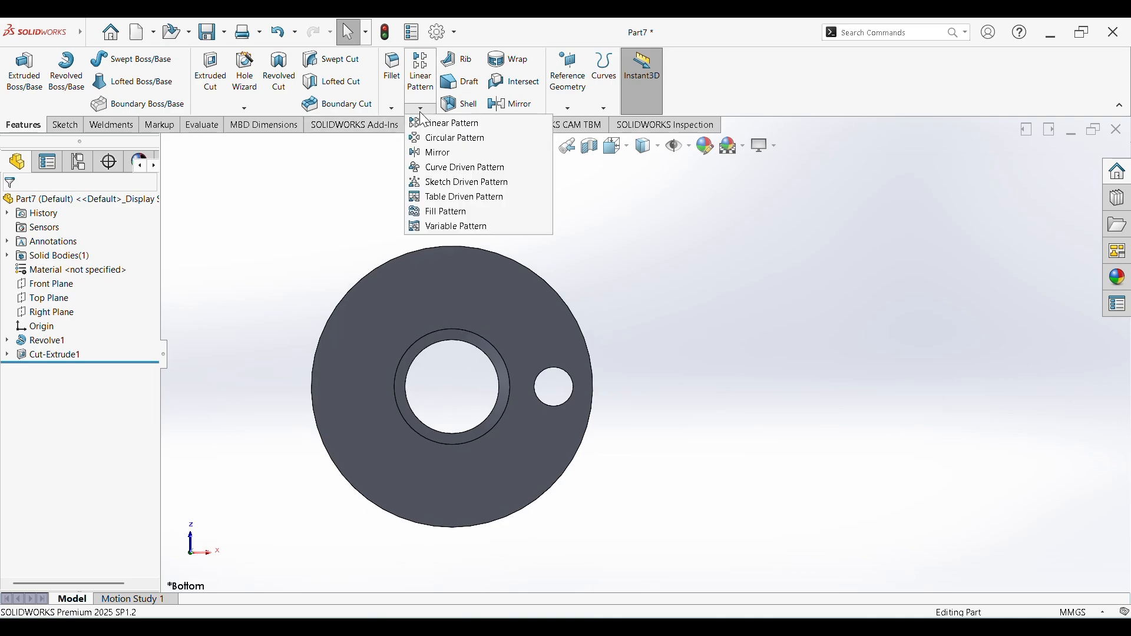
pyautogui.click(443, 141)
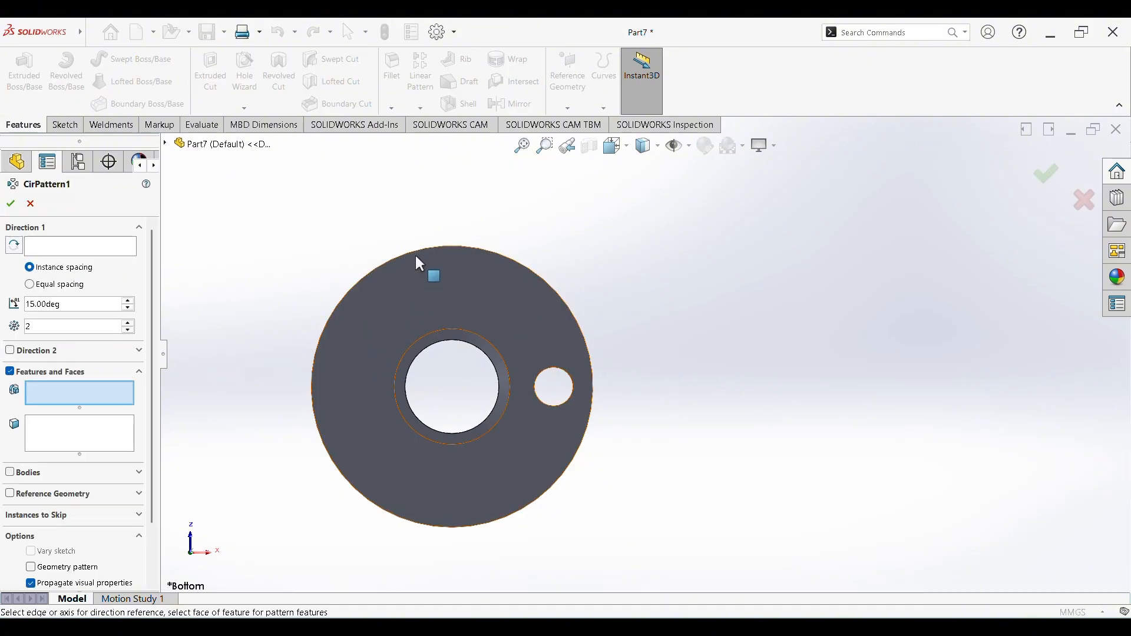
pyautogui.click(423, 346)
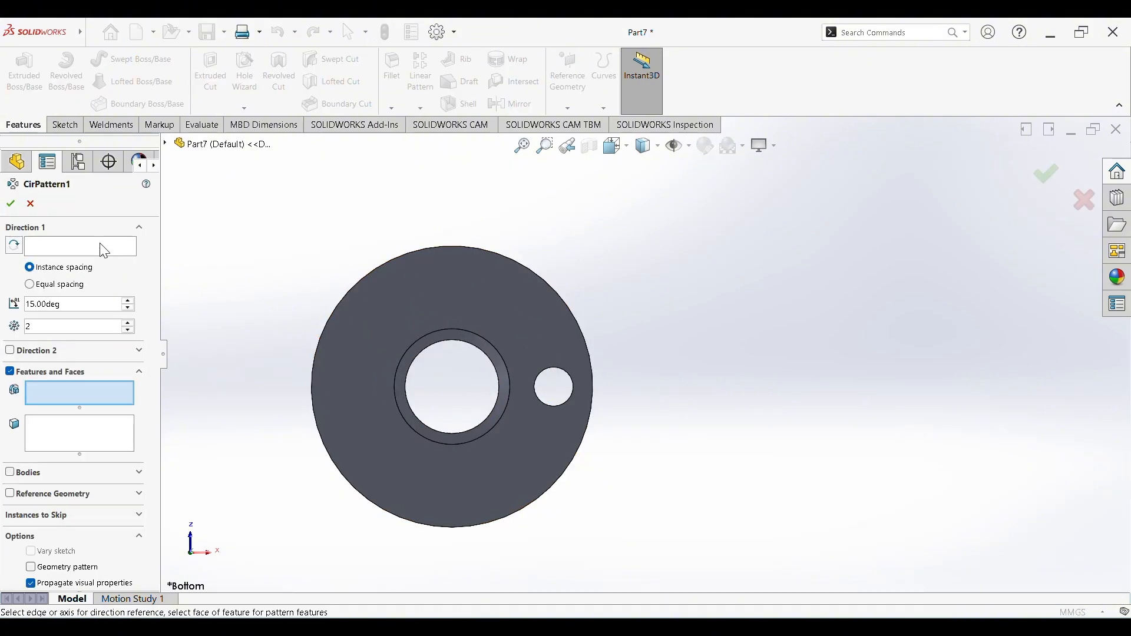
pyautogui.click(430, 343)
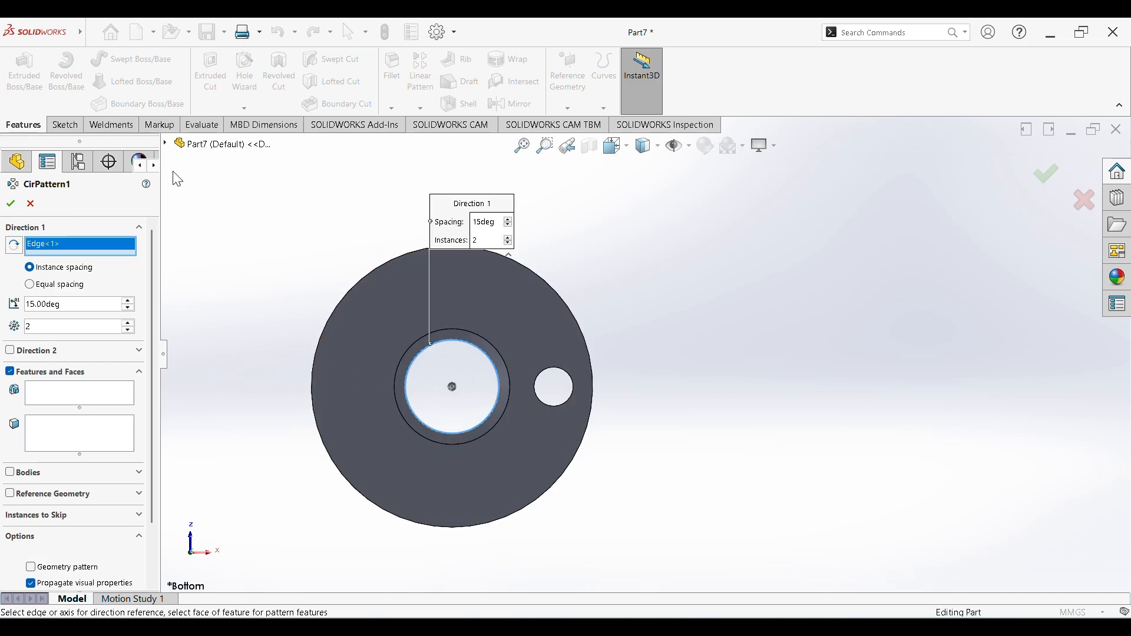
pyautogui.click(166, 142)
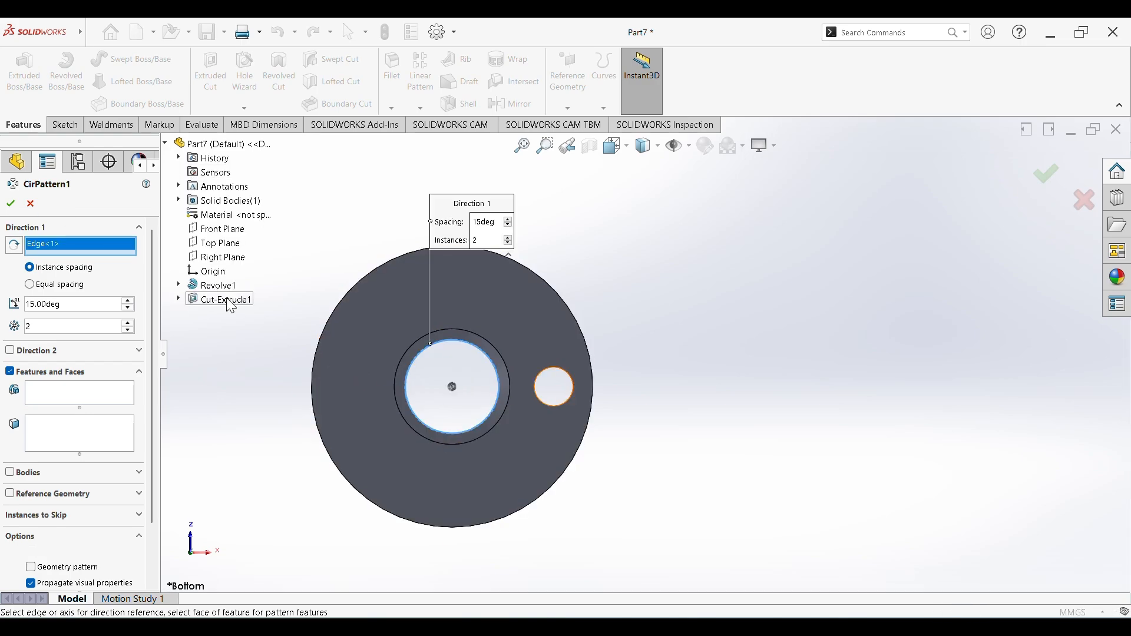
pyautogui.click(228, 301)
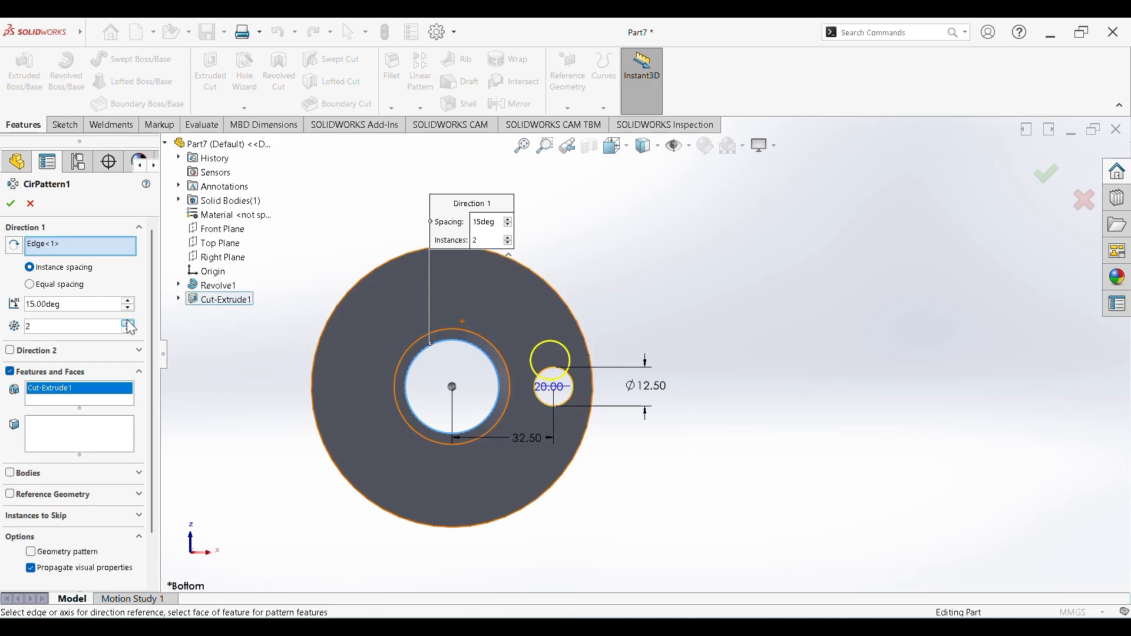
# Space four instances of the hole equally over 360 degrees and create the pattern
pyautogui.click(30, 285)
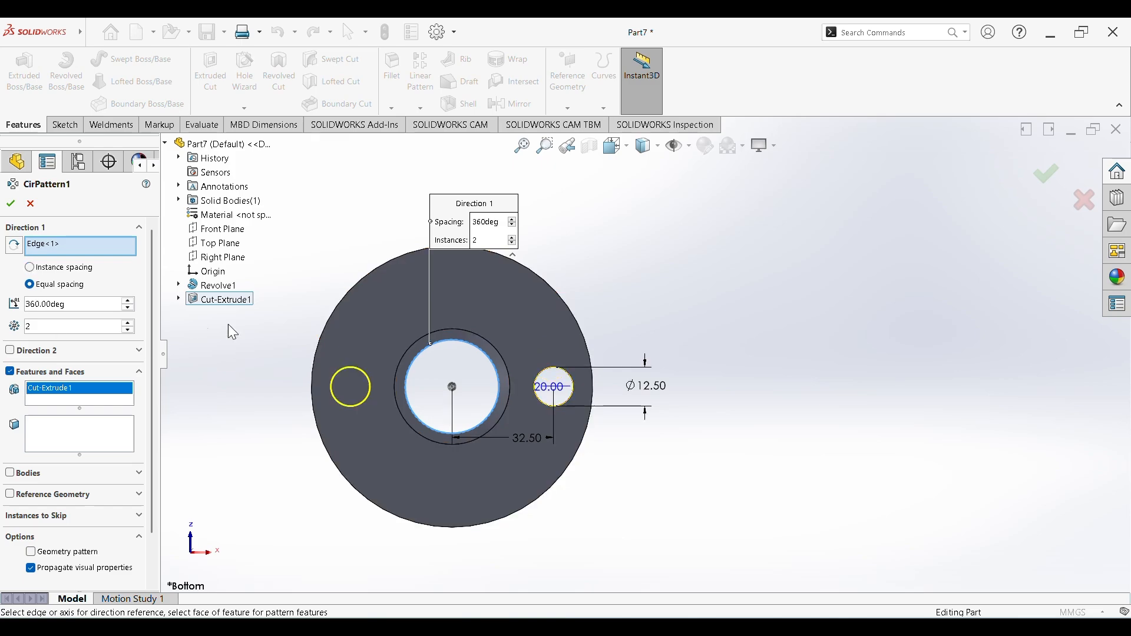
pyautogui.click(127, 323)
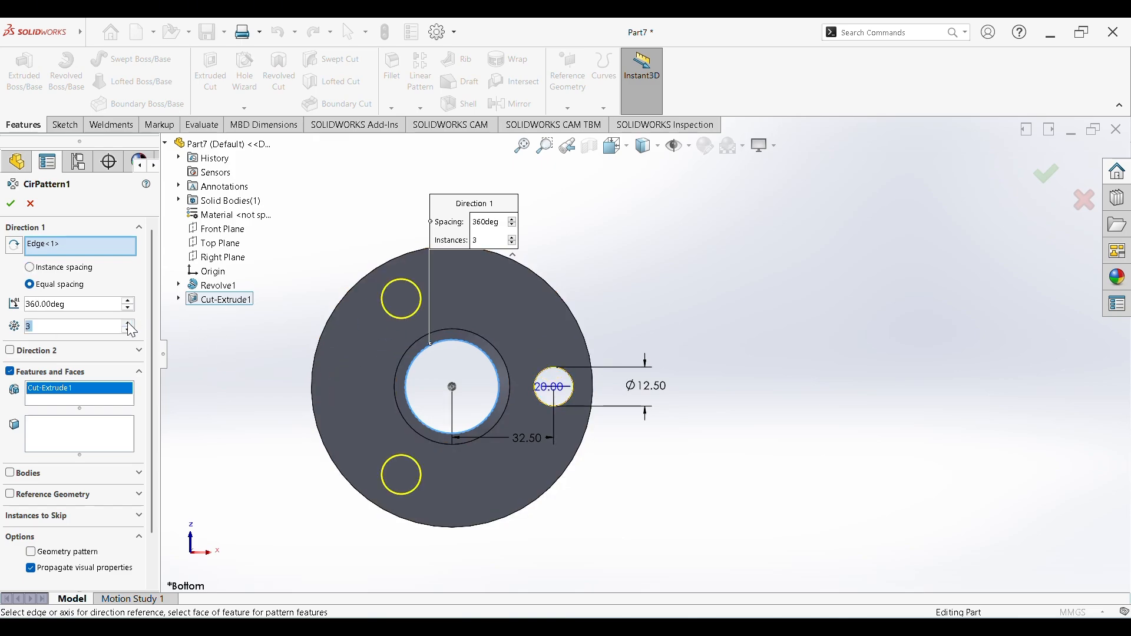
pyautogui.click(127, 324)
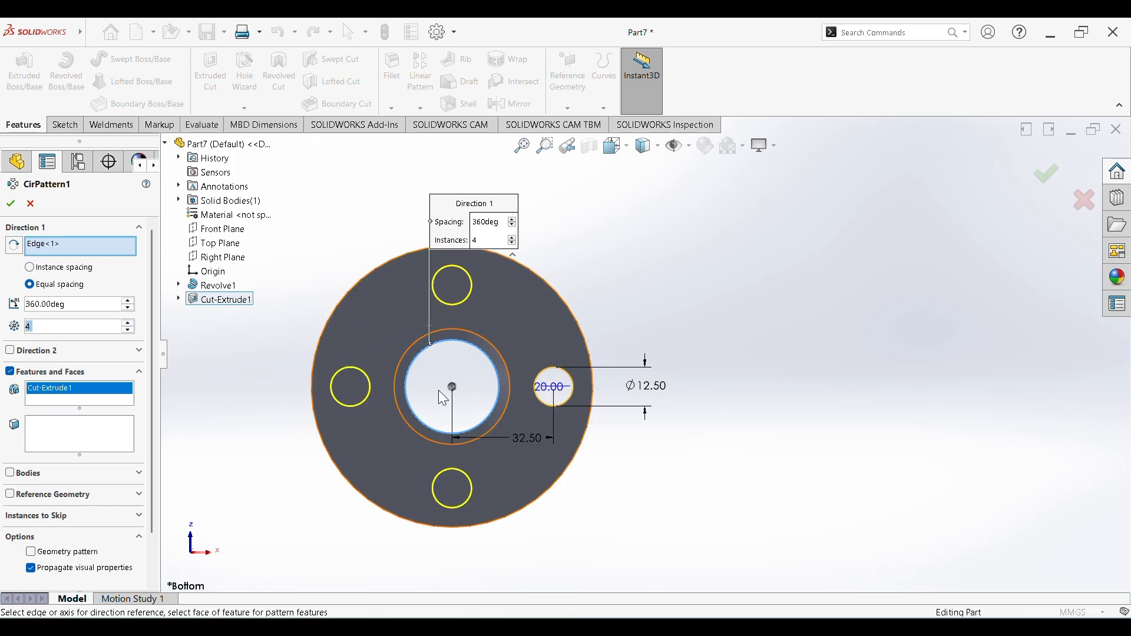
pyautogui.click(10, 203)
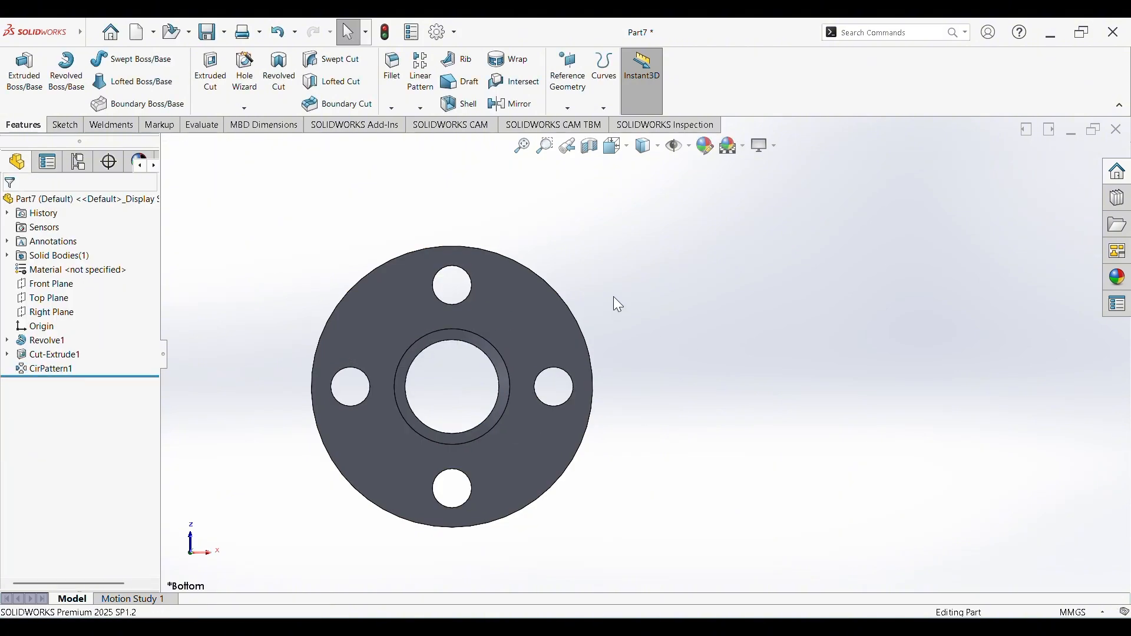
# Fillet the collar's two outer edges, the sleeve-to-flange junction and the flange's upper outer edge with a 2 mm radius
pyautogui.moveTo(613, 296); pyautogui.dragTo(737, 431, button='middle')
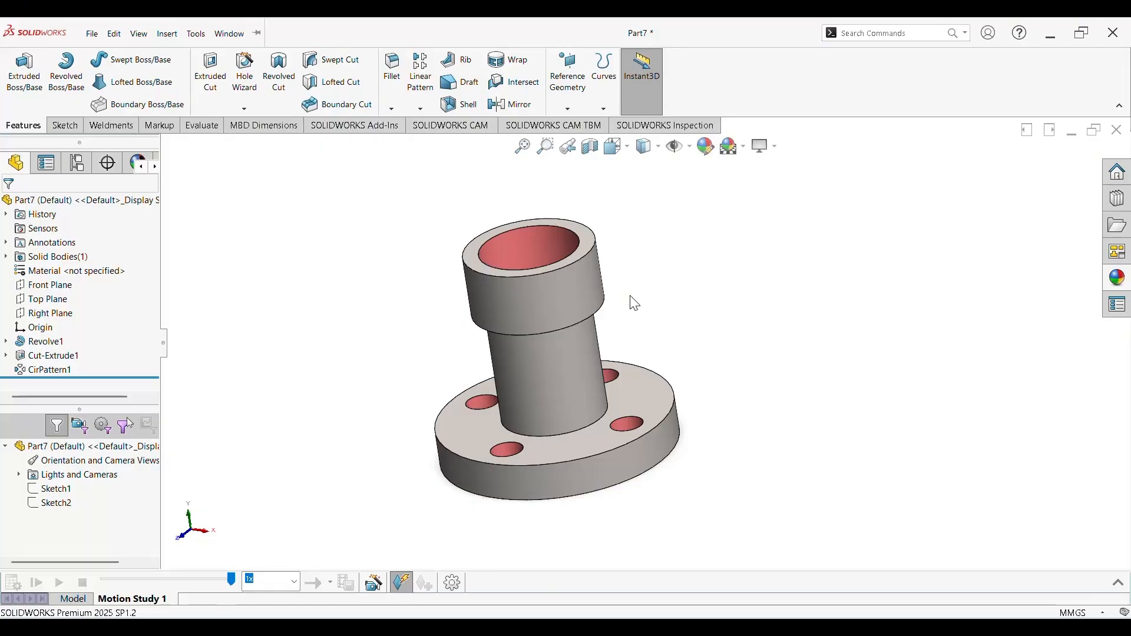
pyautogui.moveTo(631, 298); pyautogui.dragTo(697, 253, button='middle')
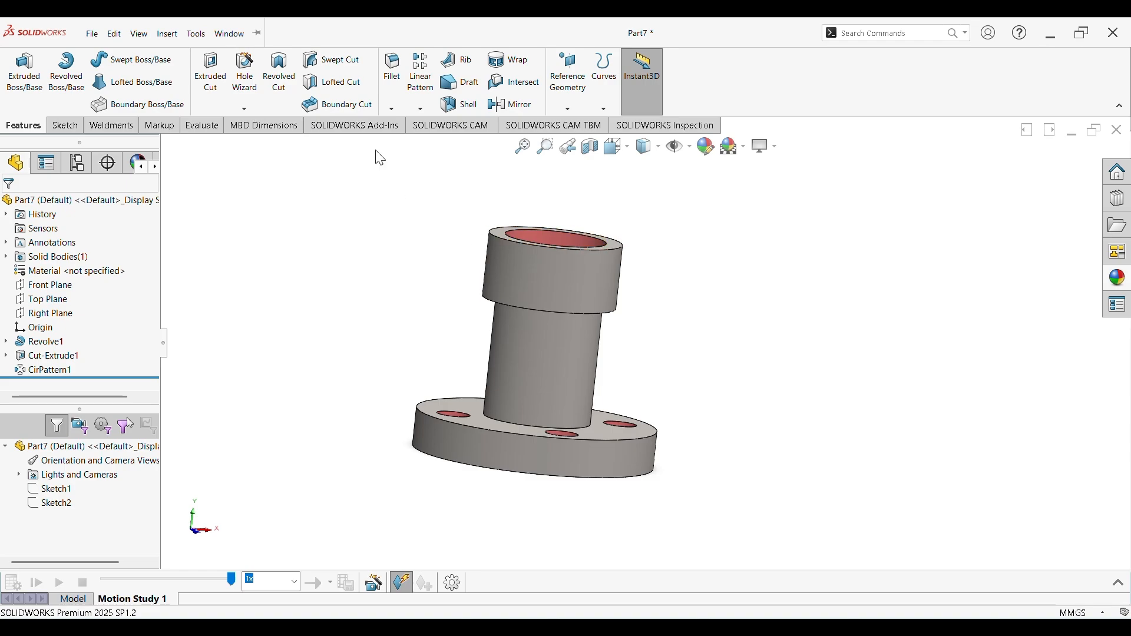
pyautogui.click(391, 111)
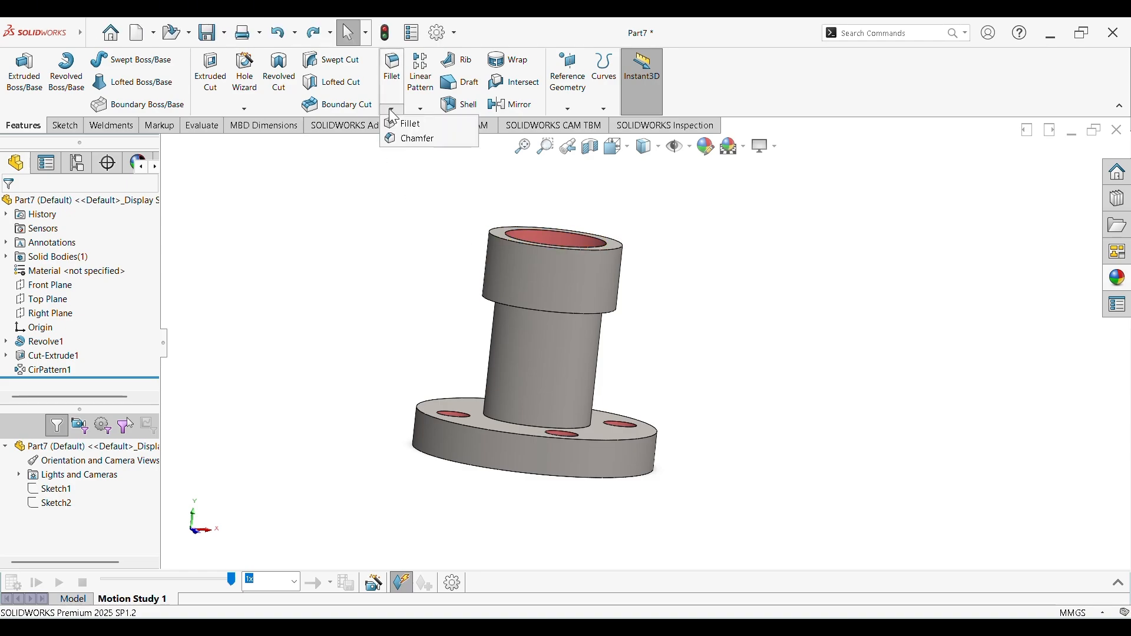
pyautogui.click(402, 121)
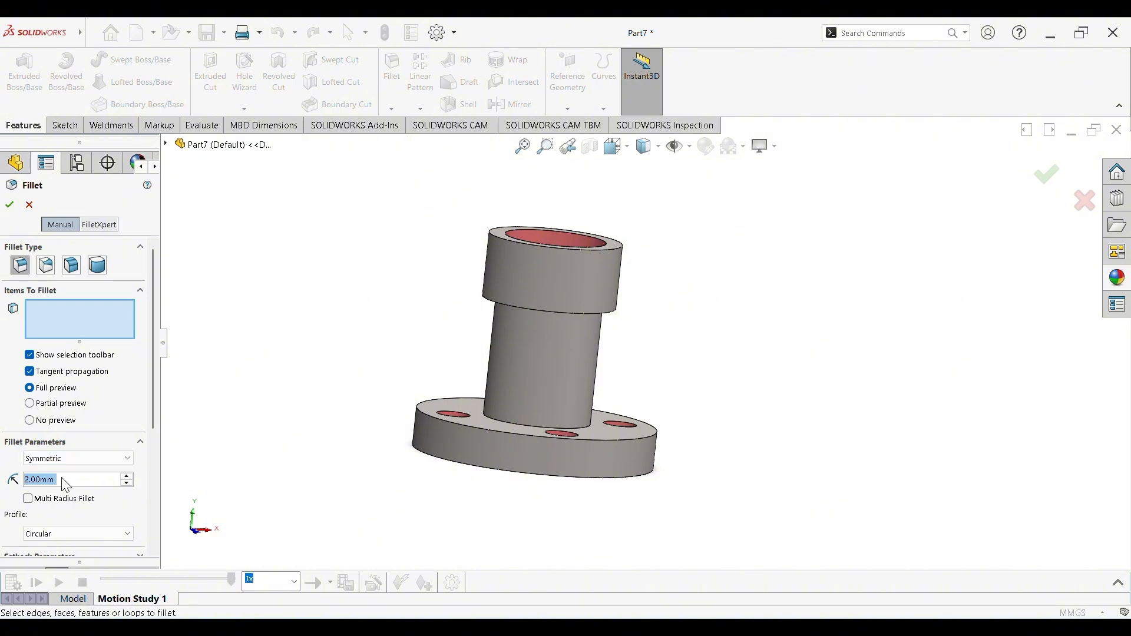
pyautogui.moveTo(666, 300); pyautogui.dragTo(636, 379, button='middle')
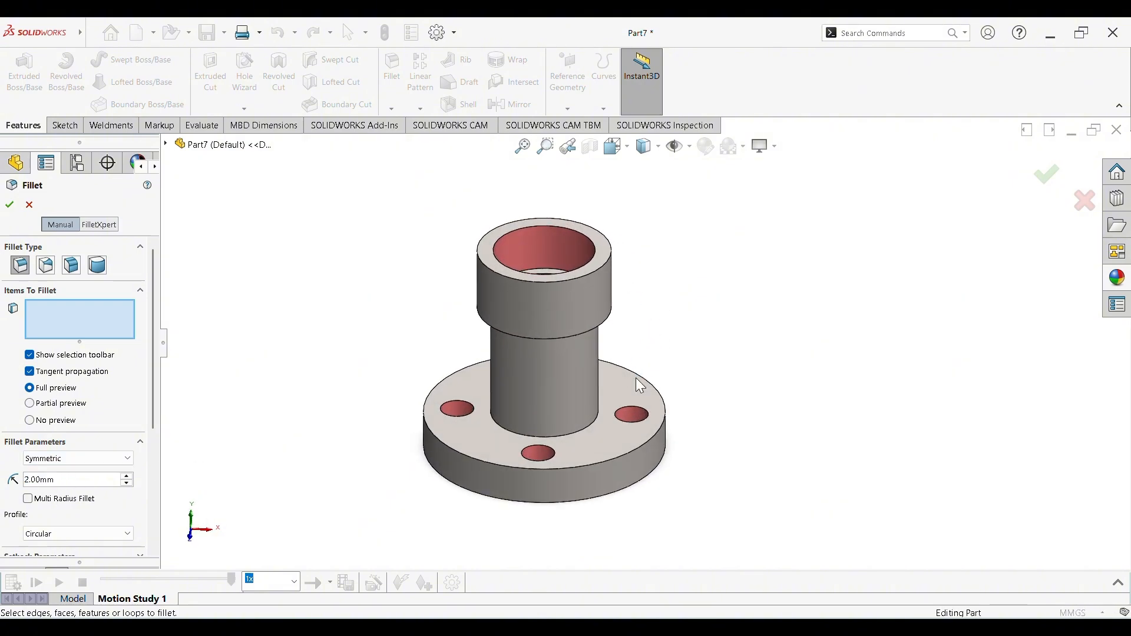
pyautogui.click(605, 262)
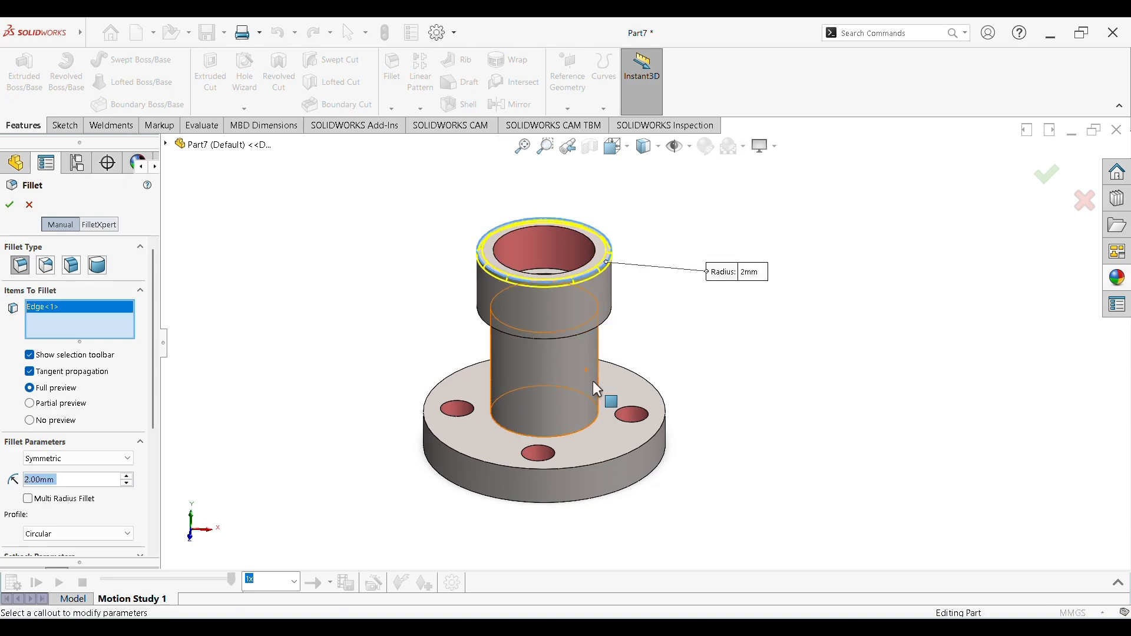
pyautogui.click(598, 327)
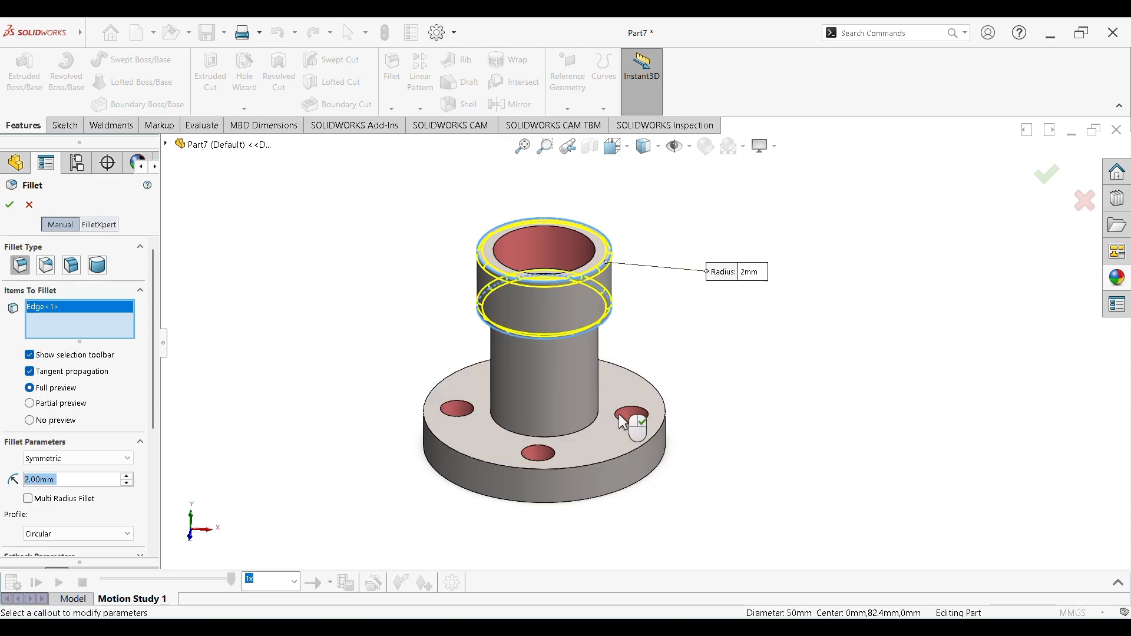
pyautogui.click(582, 430)
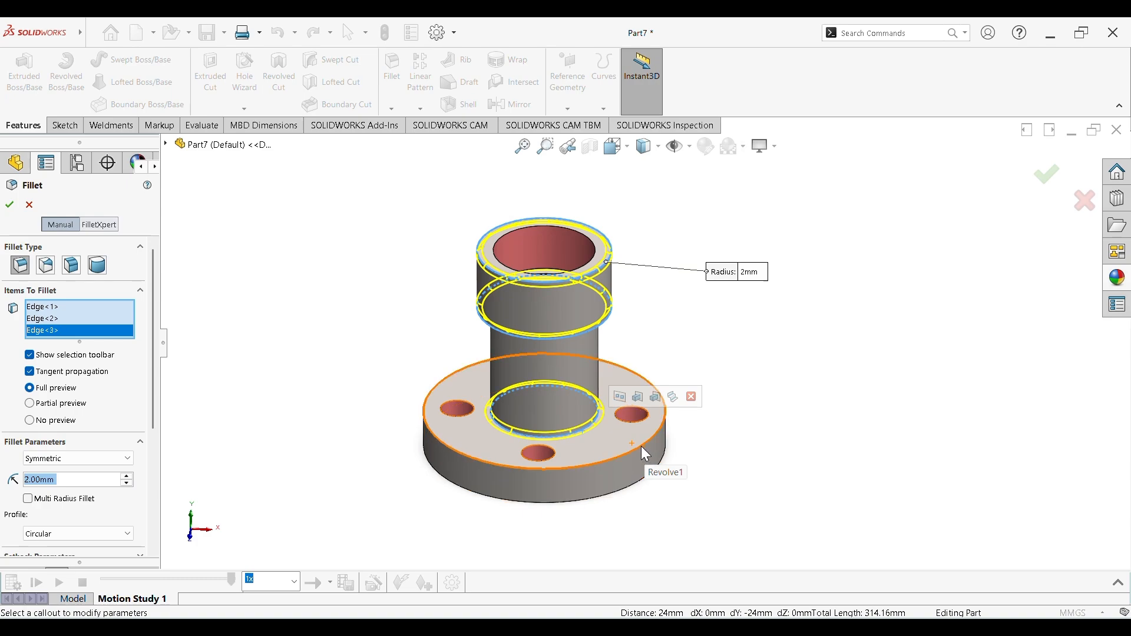
pyautogui.click(641, 447)
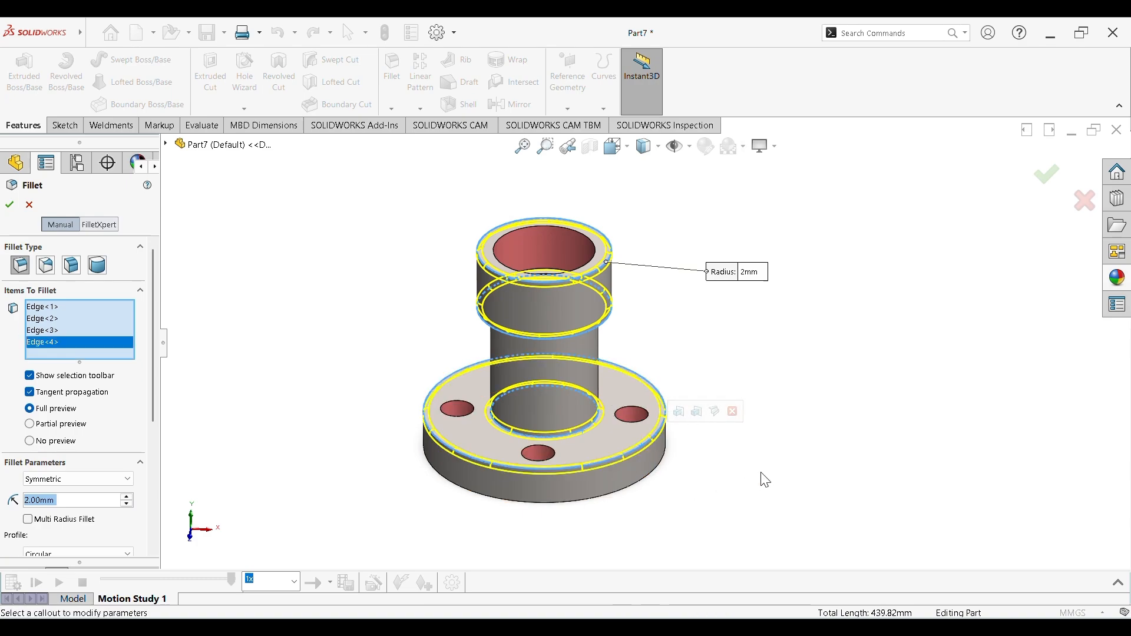
pyautogui.click(9, 205)
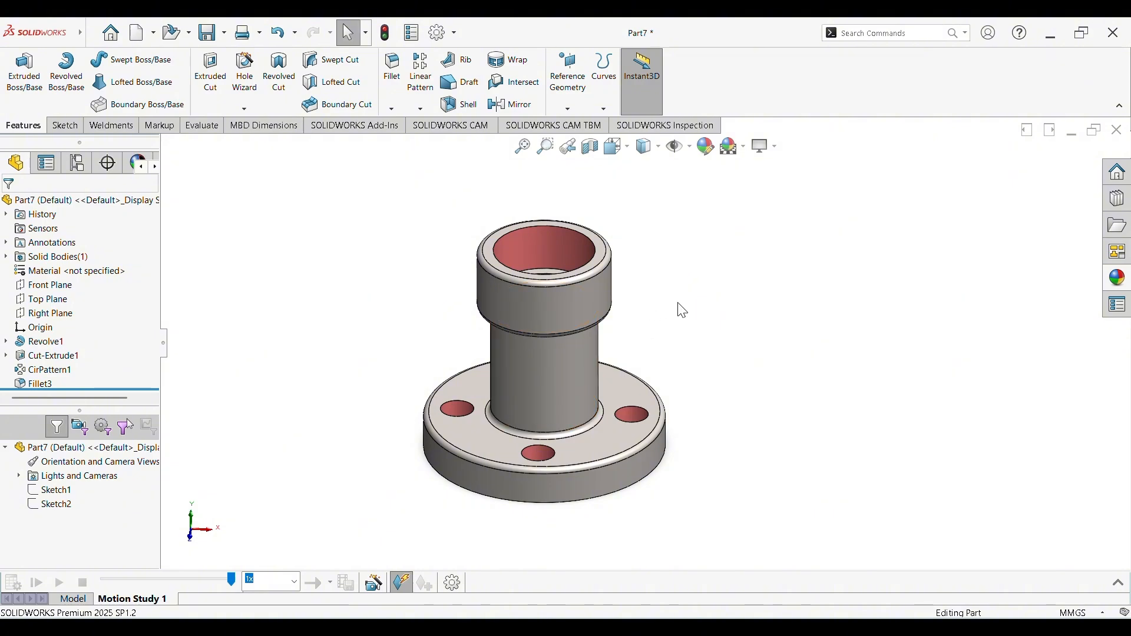
# Apply a planar section view of the part through the Front Plane with a 0 mm offset
pyautogui.scroll(-2, 681, 310)
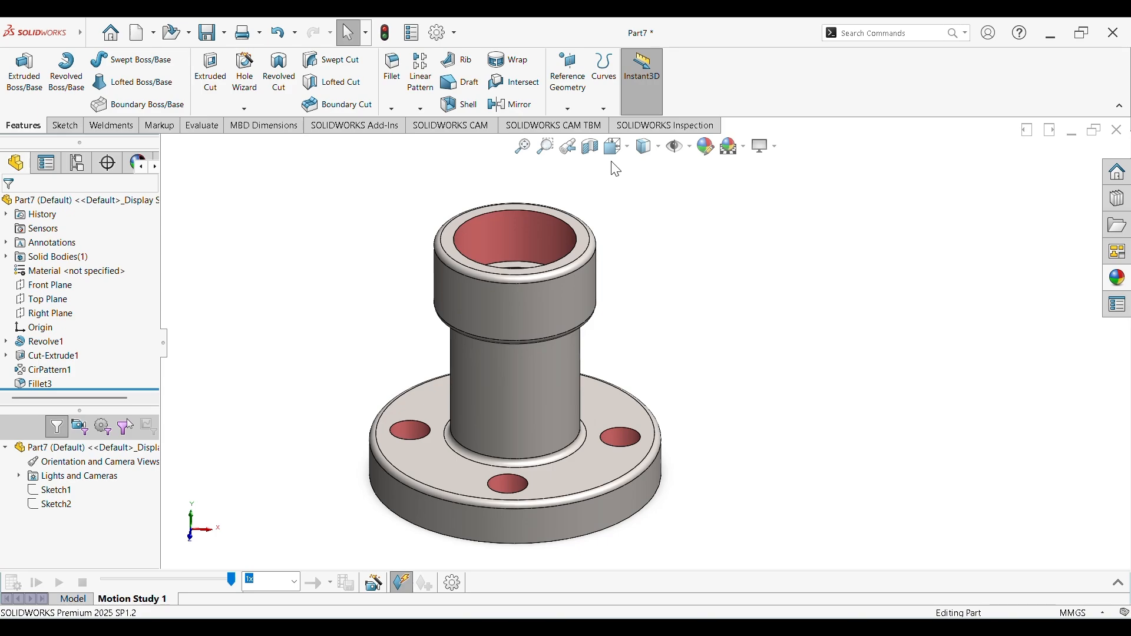
pyautogui.click(590, 149)
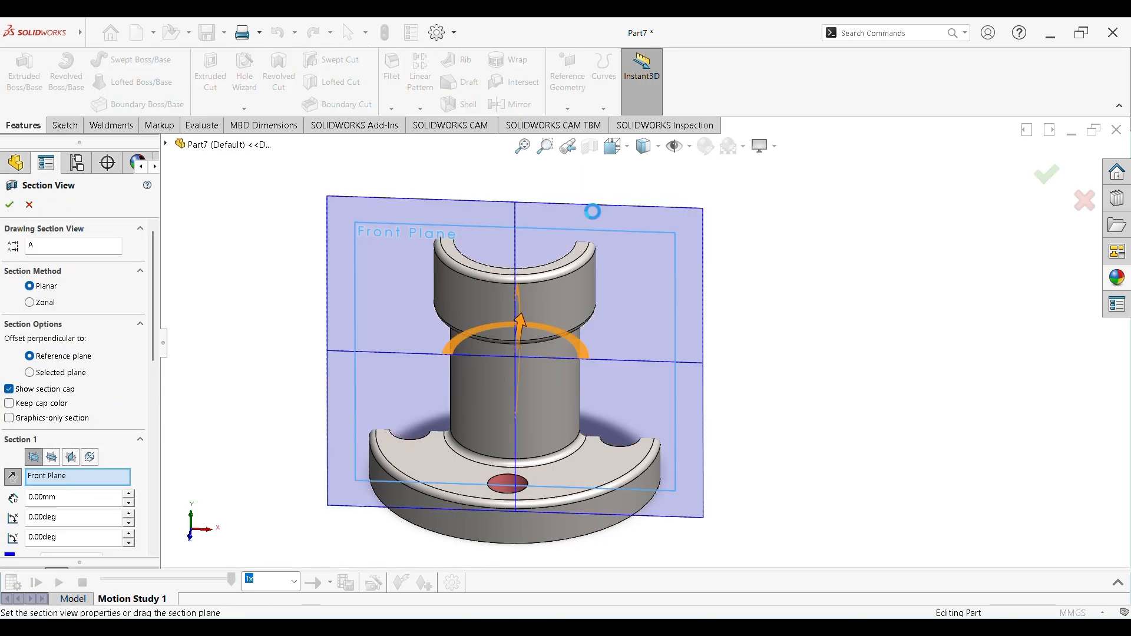
pyautogui.moveTo(638, 341); pyautogui.dragTo(500, 436, button='middle')
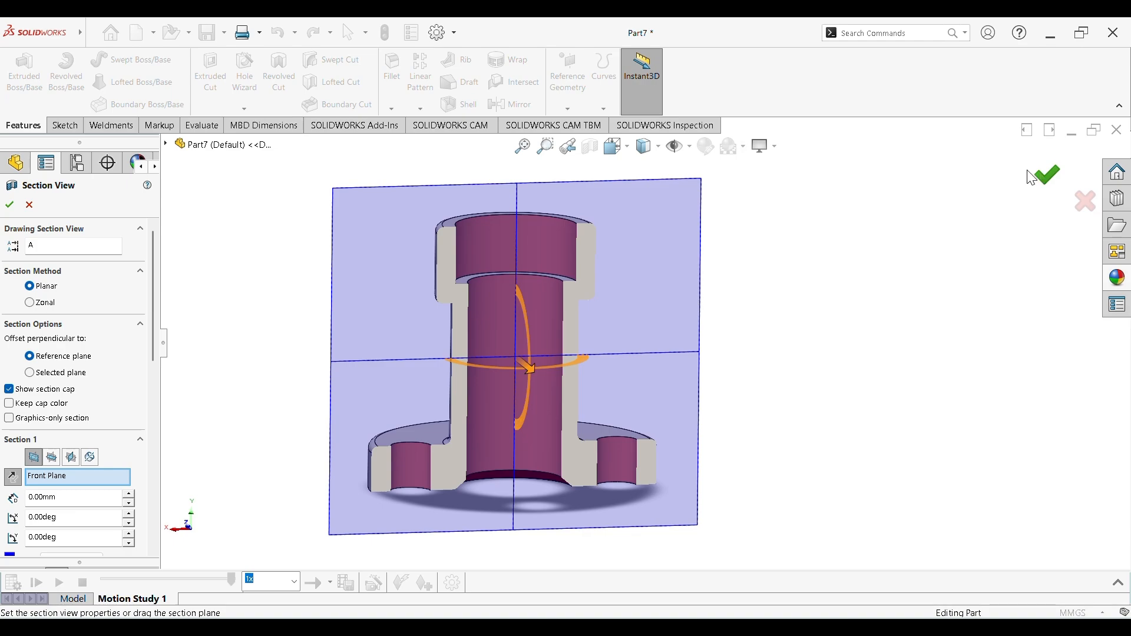
pyautogui.click(1044, 175)
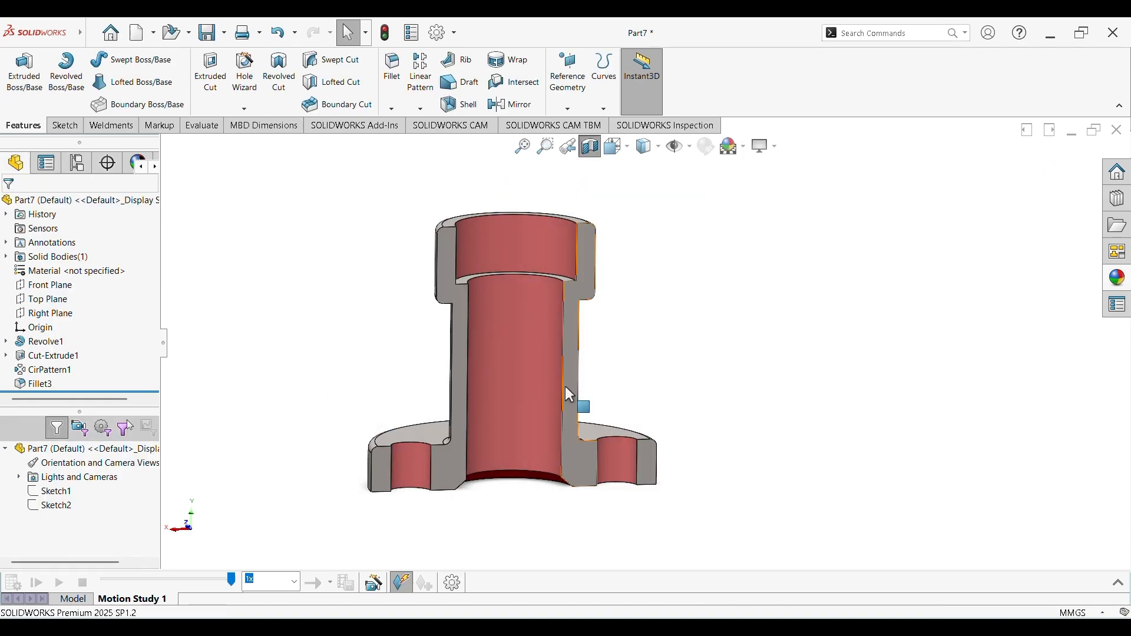
# Orient the sectioned part to the Back view and examine the stepped bore, flange holes and filleted edges
pyautogui.scroll(-2, 714, 400)
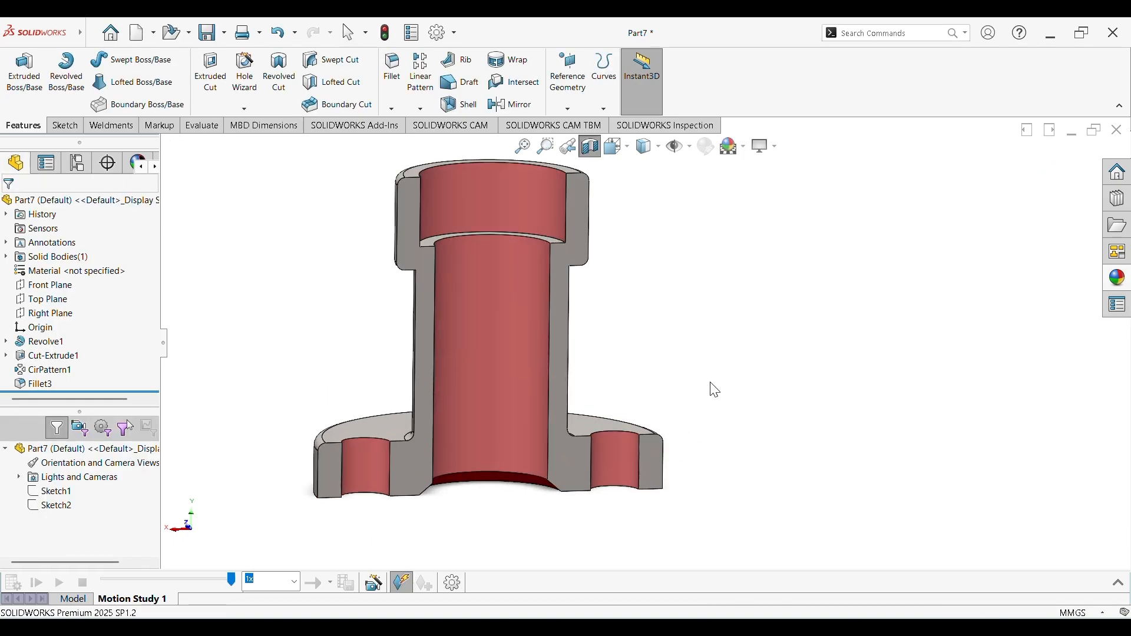
pyautogui.moveTo(714, 390); pyautogui.dragTo(706, 363, button='middle')
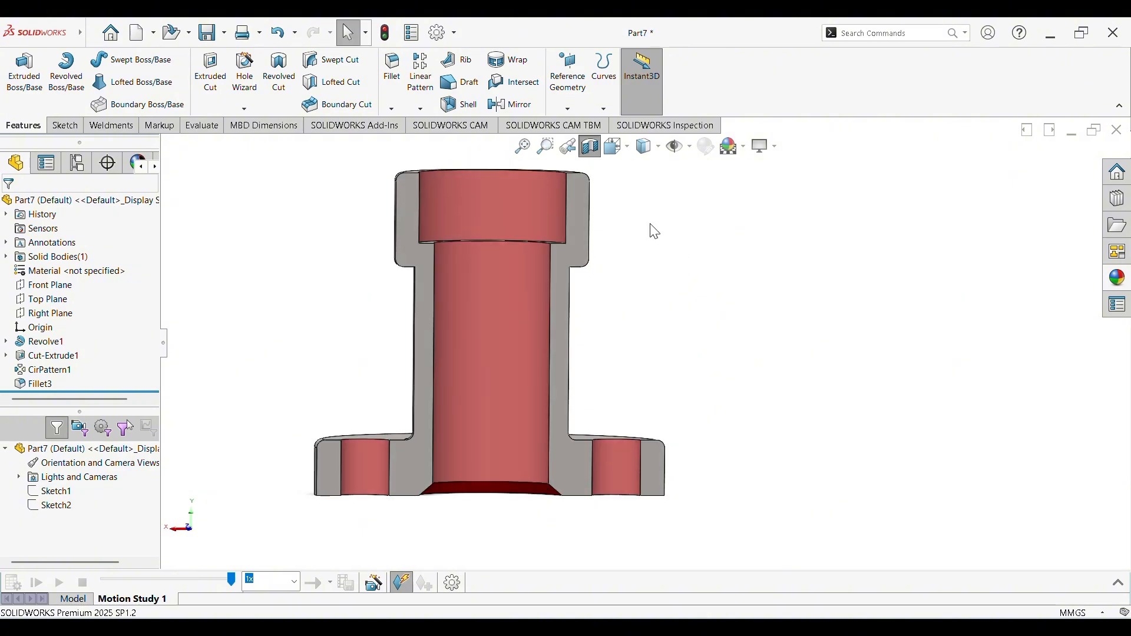
pyautogui.click(629, 149)
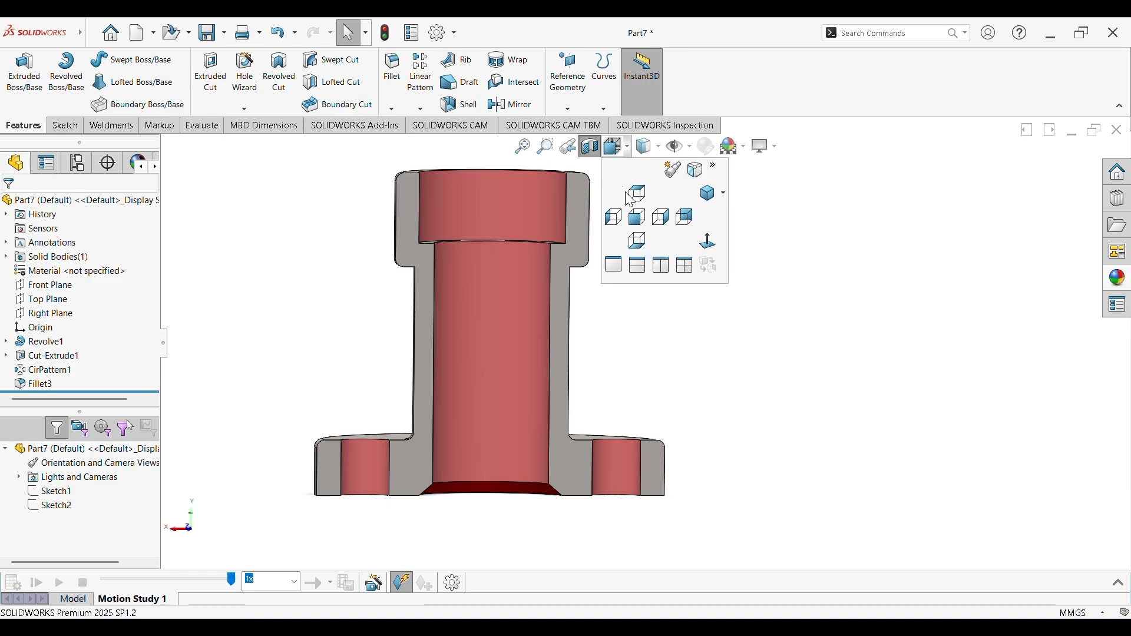
pyautogui.click(686, 218)
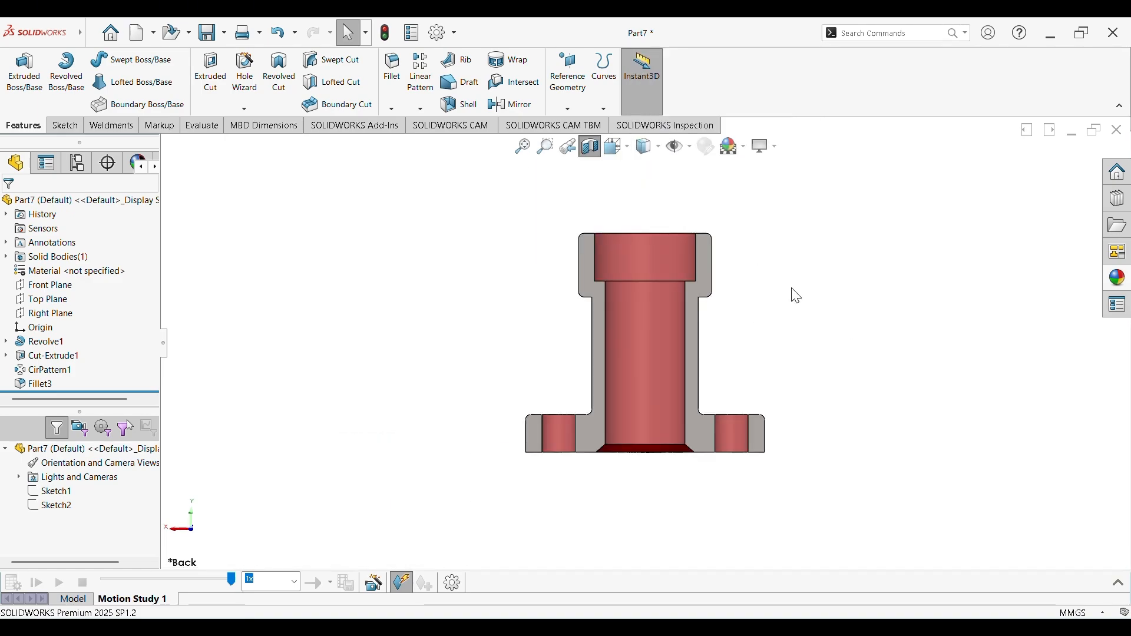
pyautogui.scroll(-2, 838, 313)
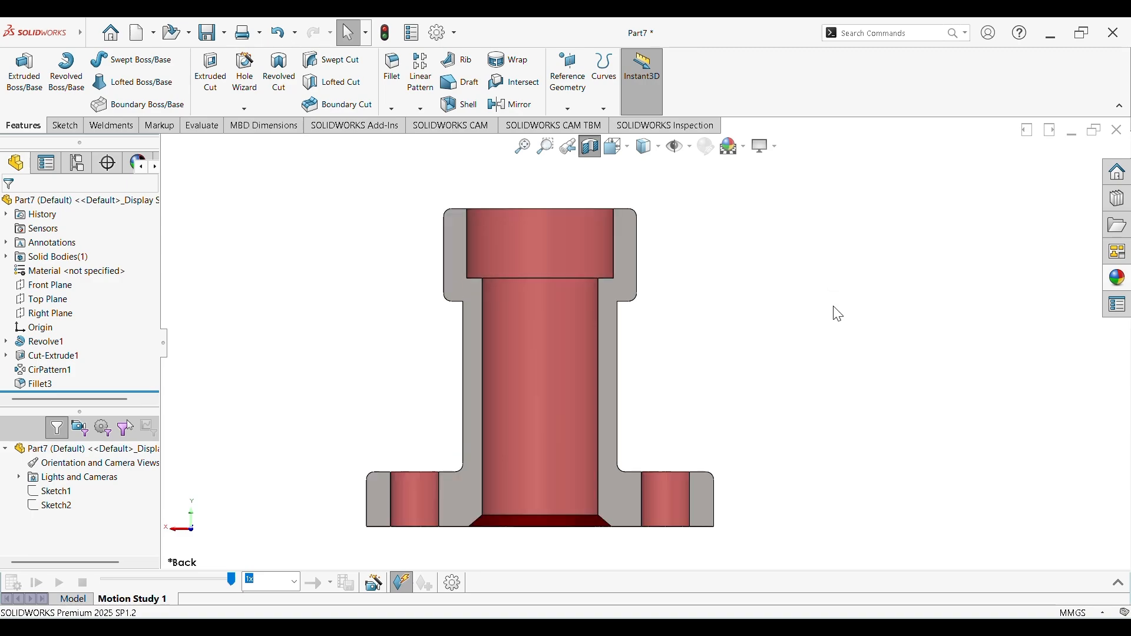
pyautogui.scroll(-1, 850, 377)
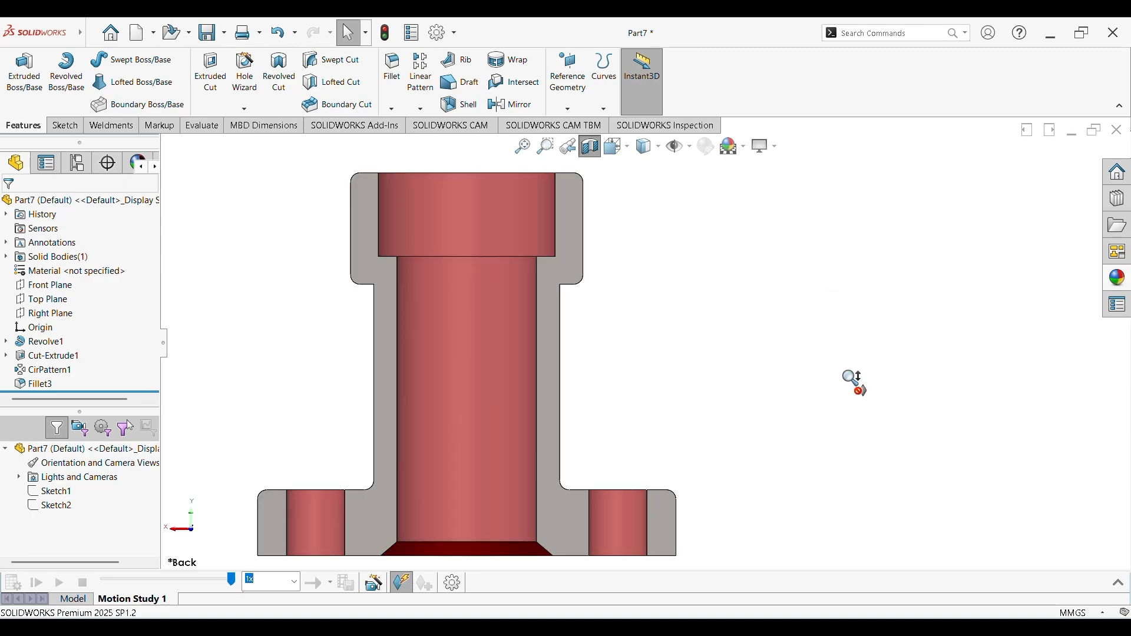
pyautogui.scroll(1, 844, 383)
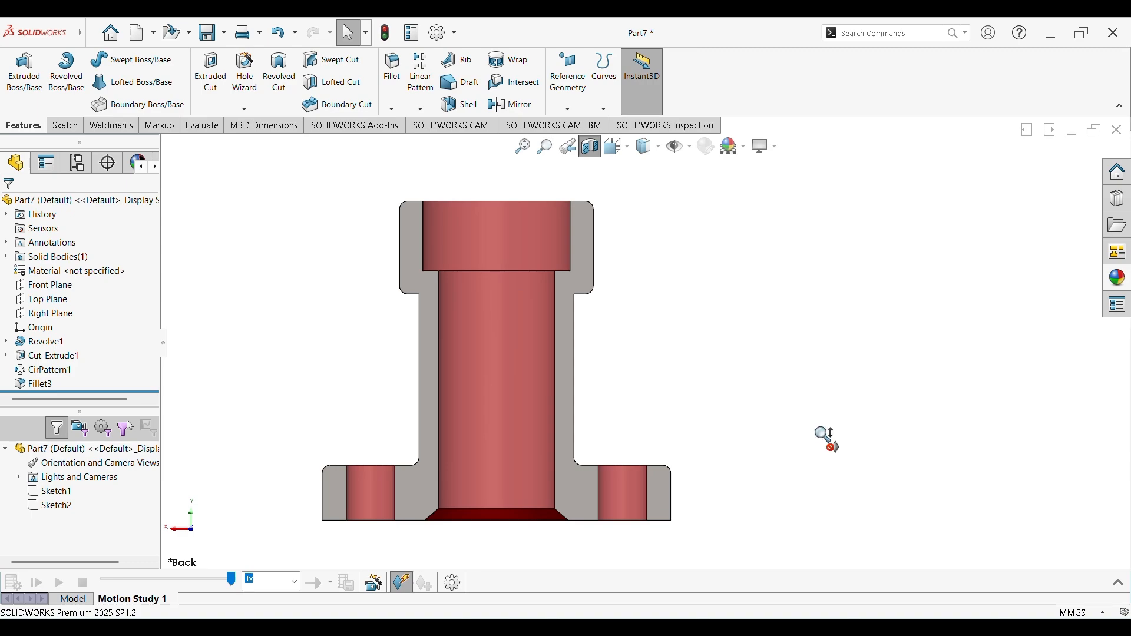
pyautogui.scroll(-1, 823, 436)
pyautogui.scroll(1, 818, 442)
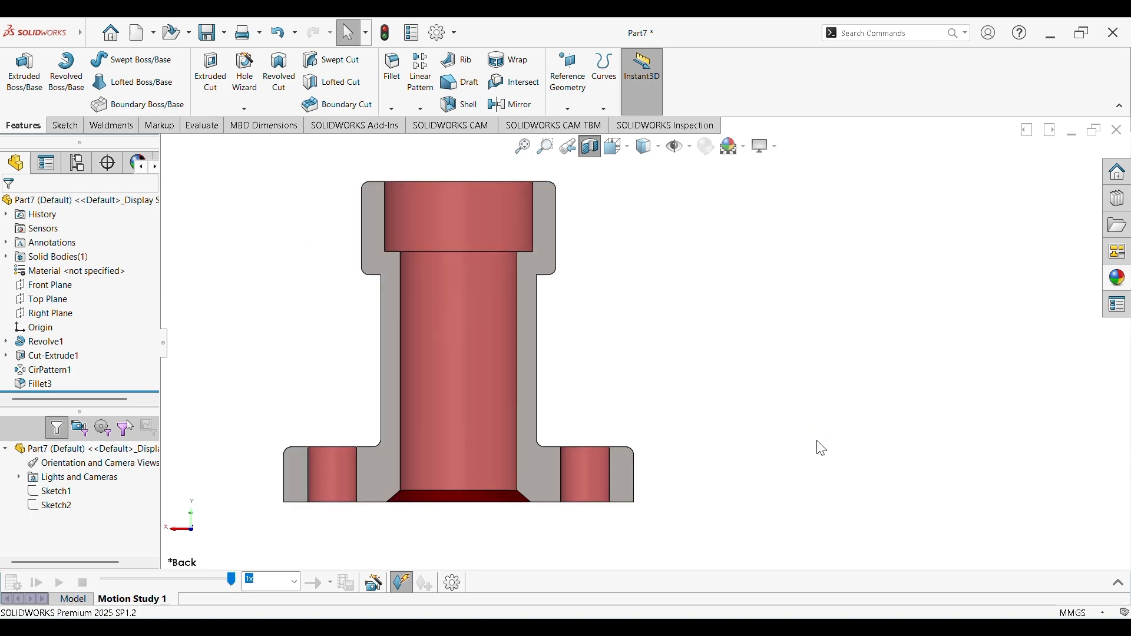